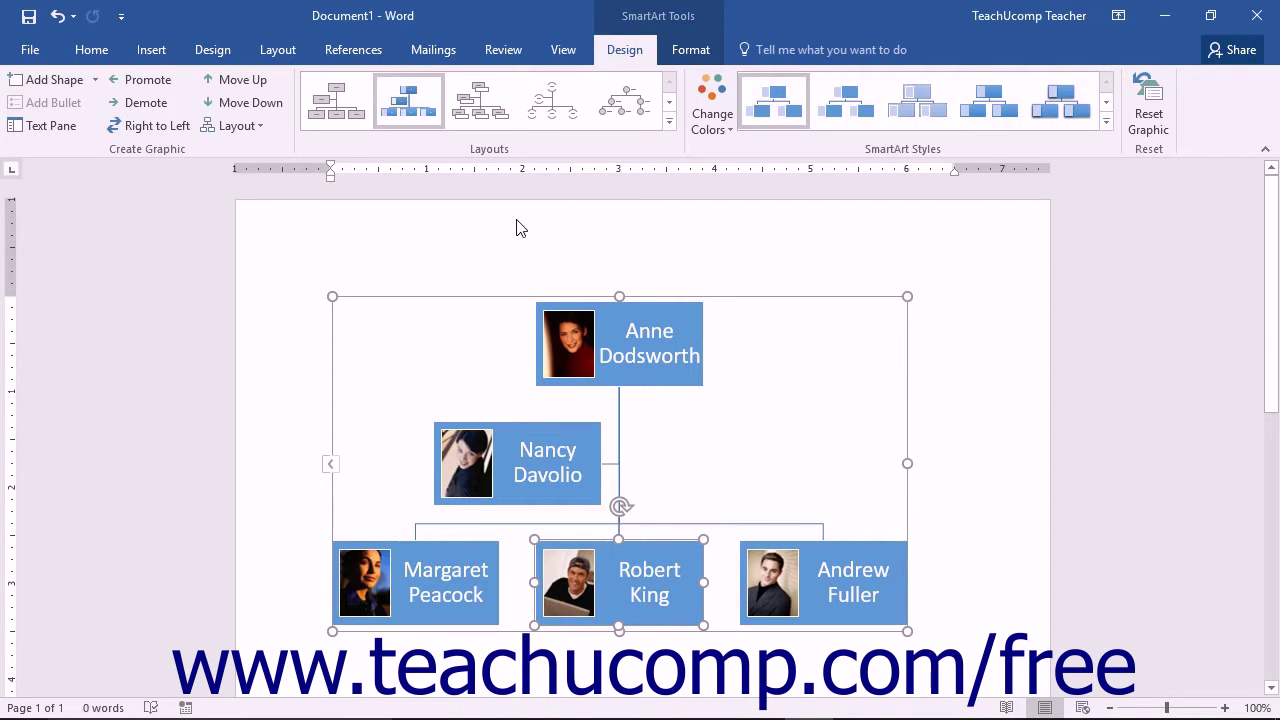
pyautogui.click(683, 56)
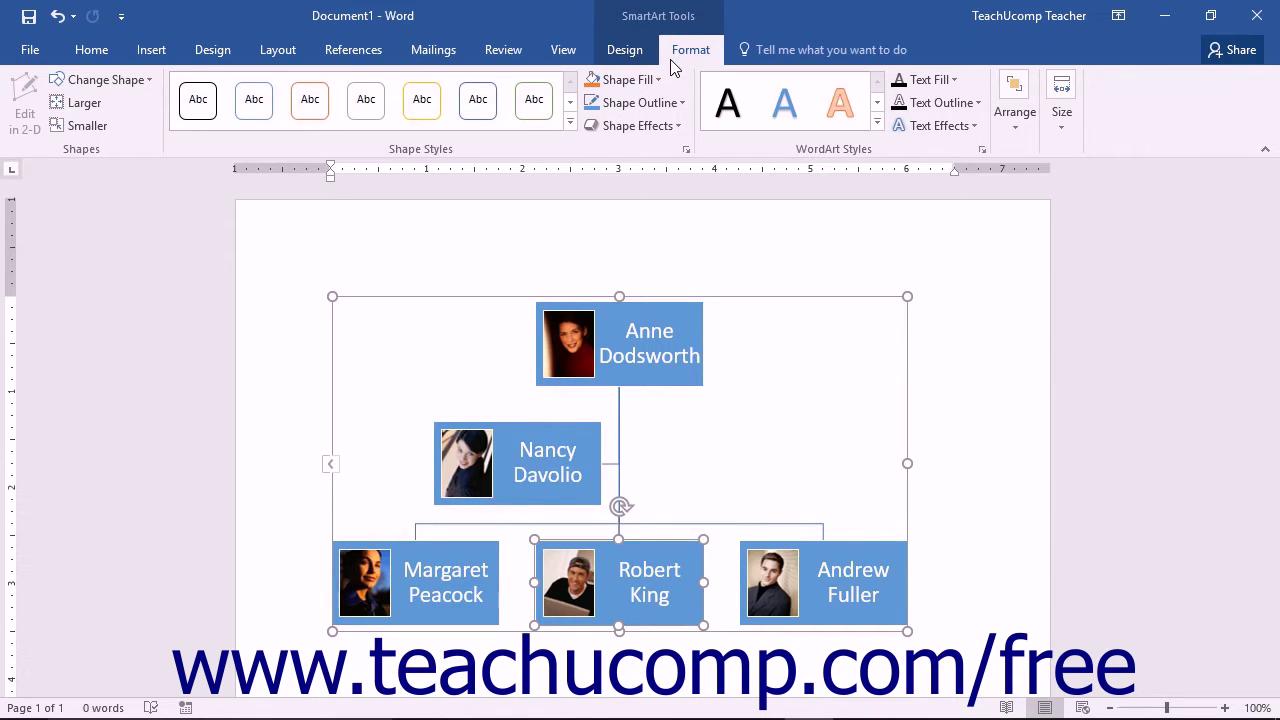
pyautogui.click(643, 58)
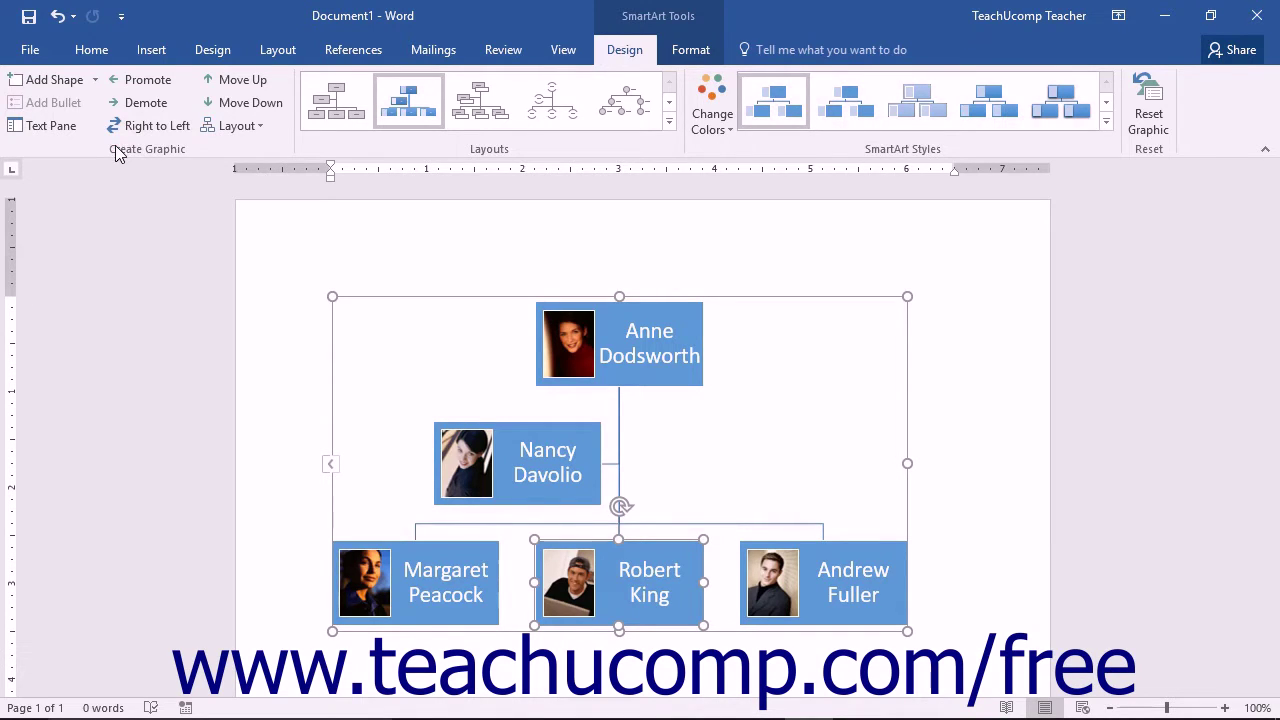
pyautogui.click(96, 80)
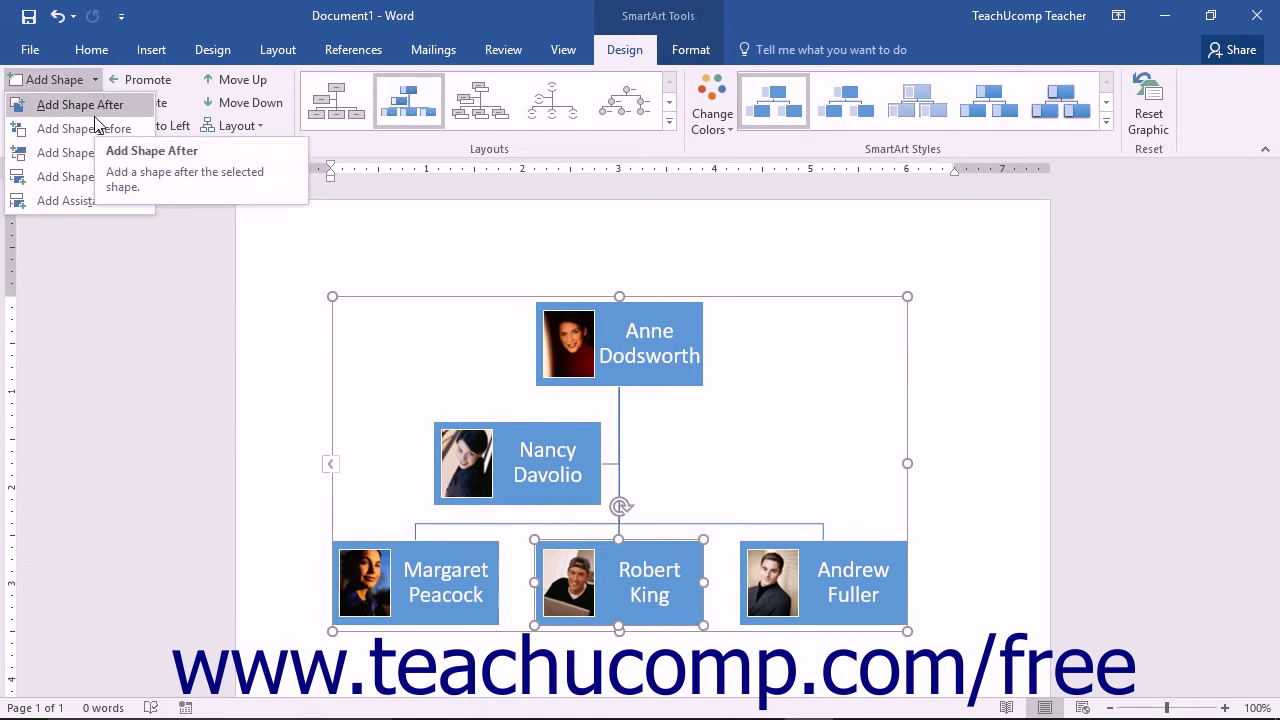
pyautogui.click(84, 177)
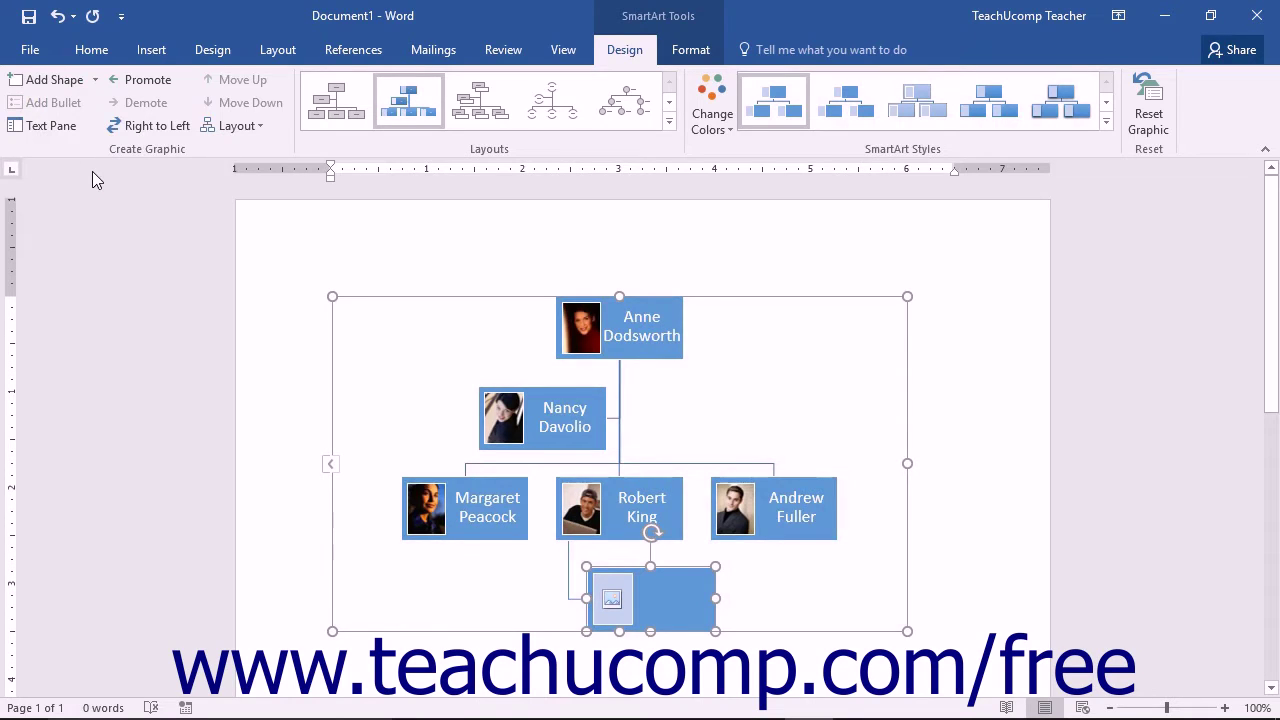
pyautogui.click(45, 125)
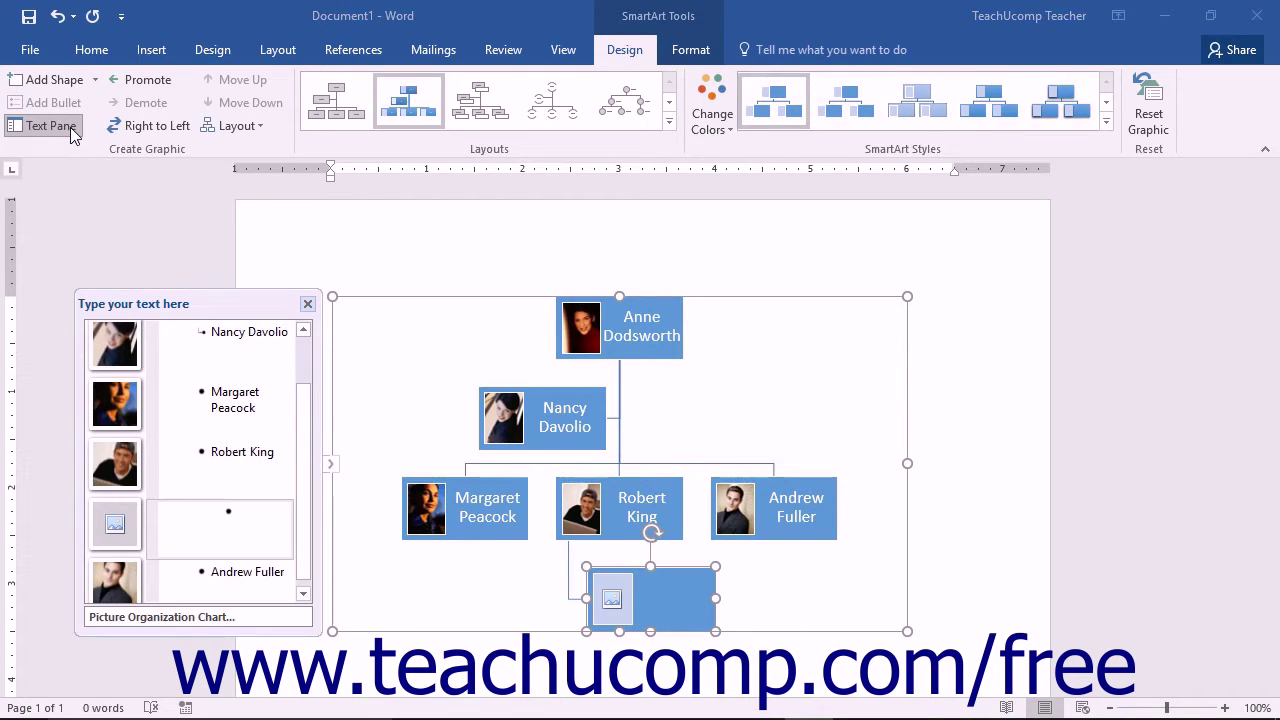
pyautogui.click(72, 131)
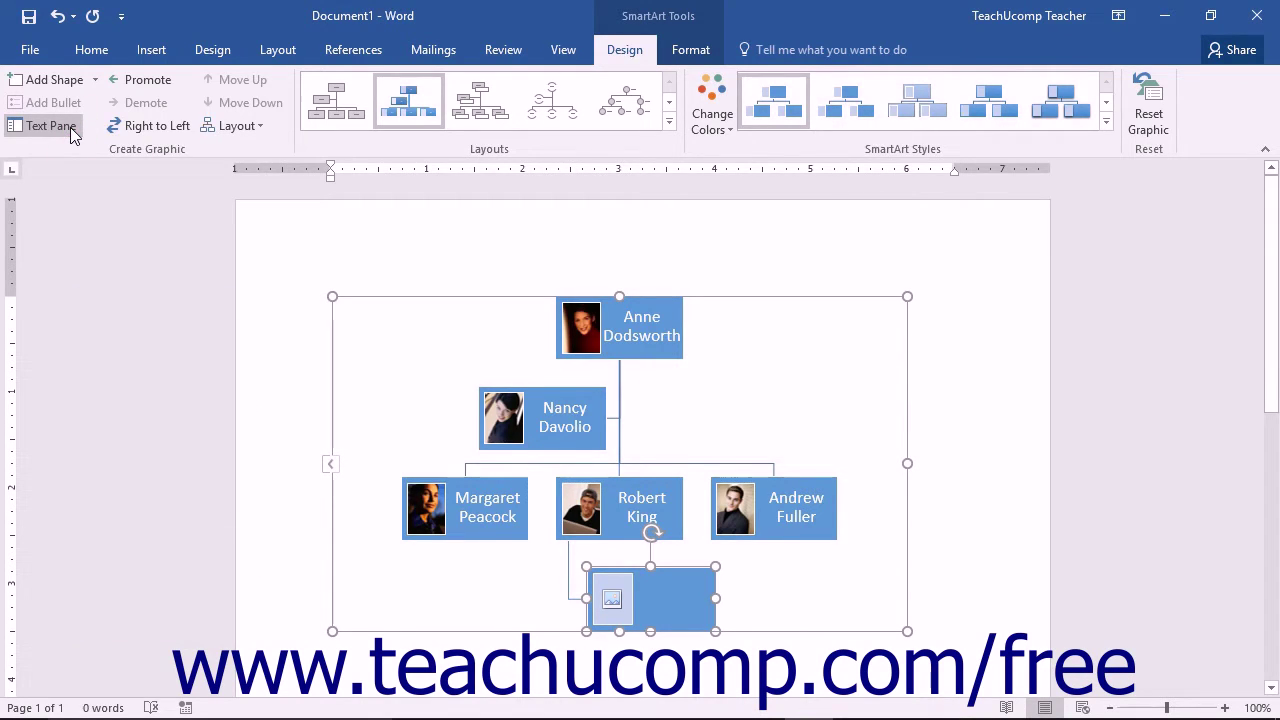
pyautogui.click(140, 82)
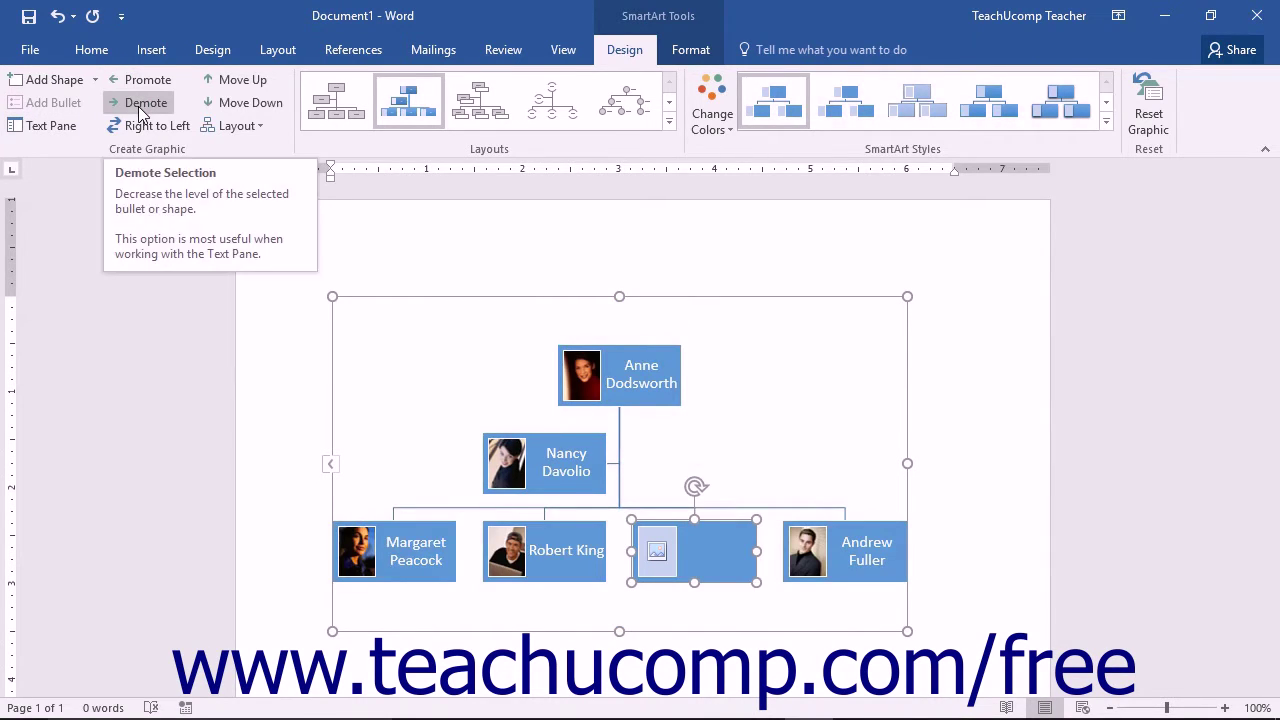
pyautogui.click(141, 110)
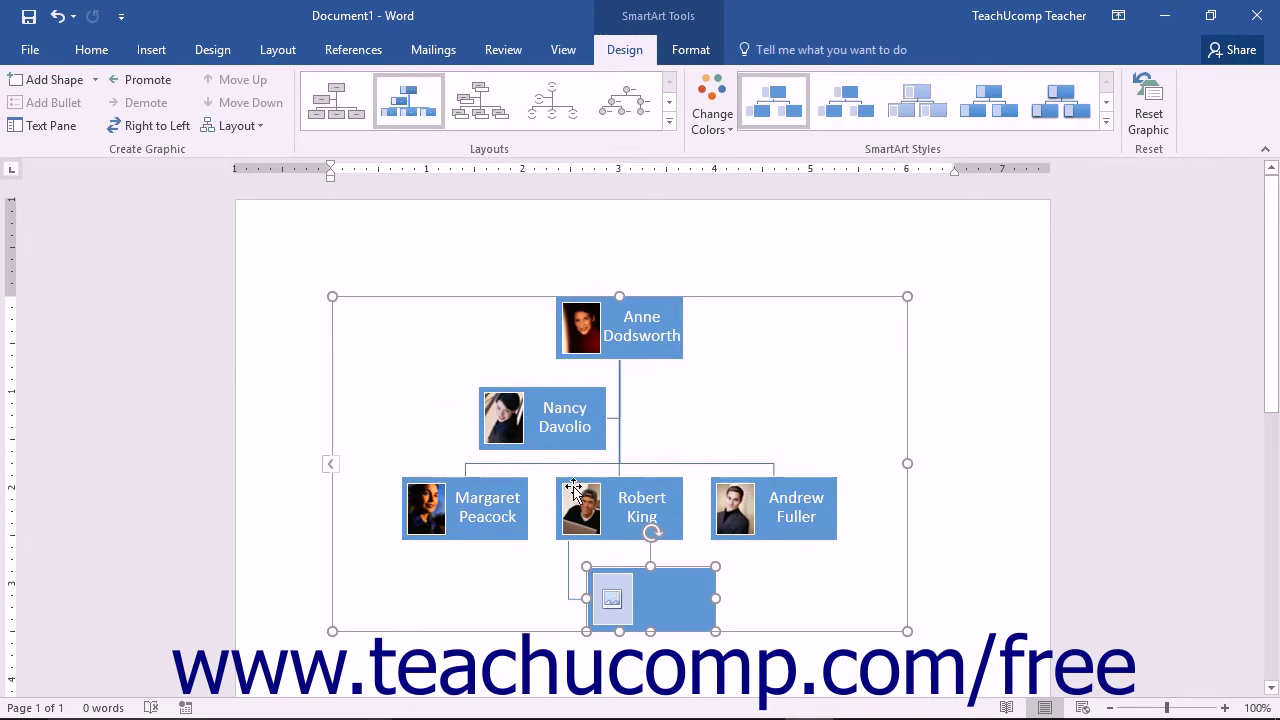
pyautogui.click(575, 490)
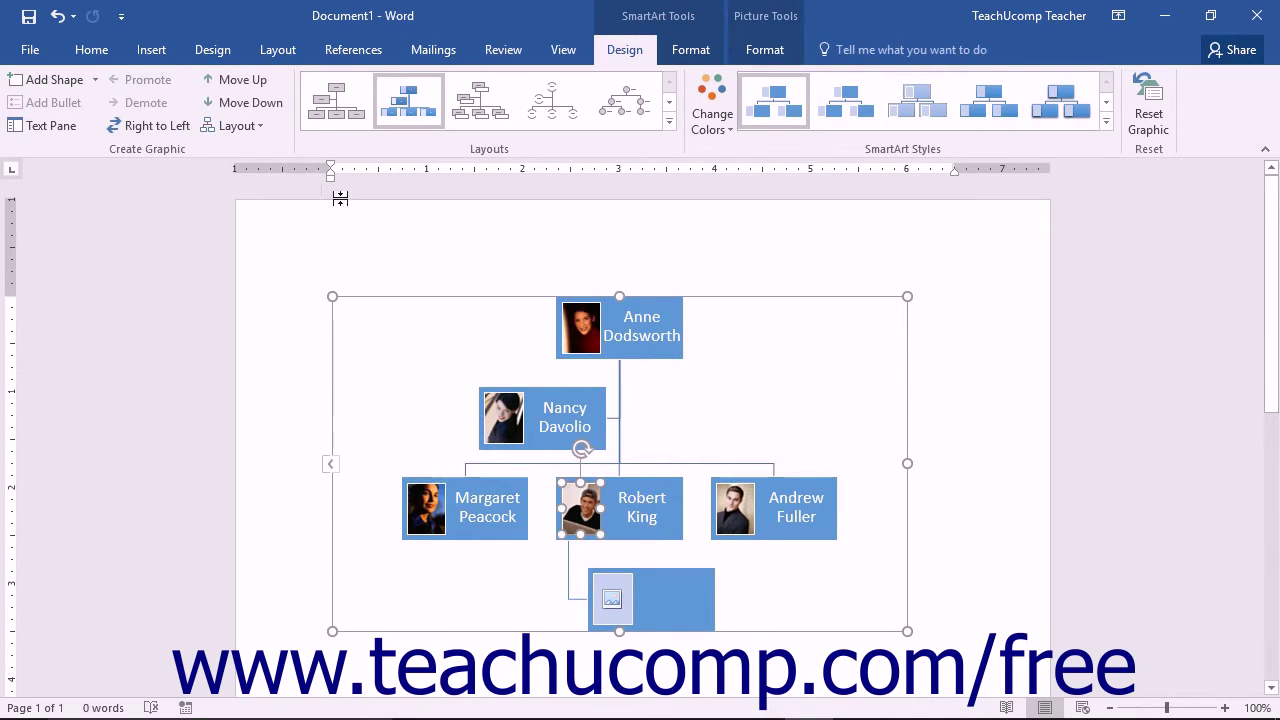
pyautogui.click(180, 135)
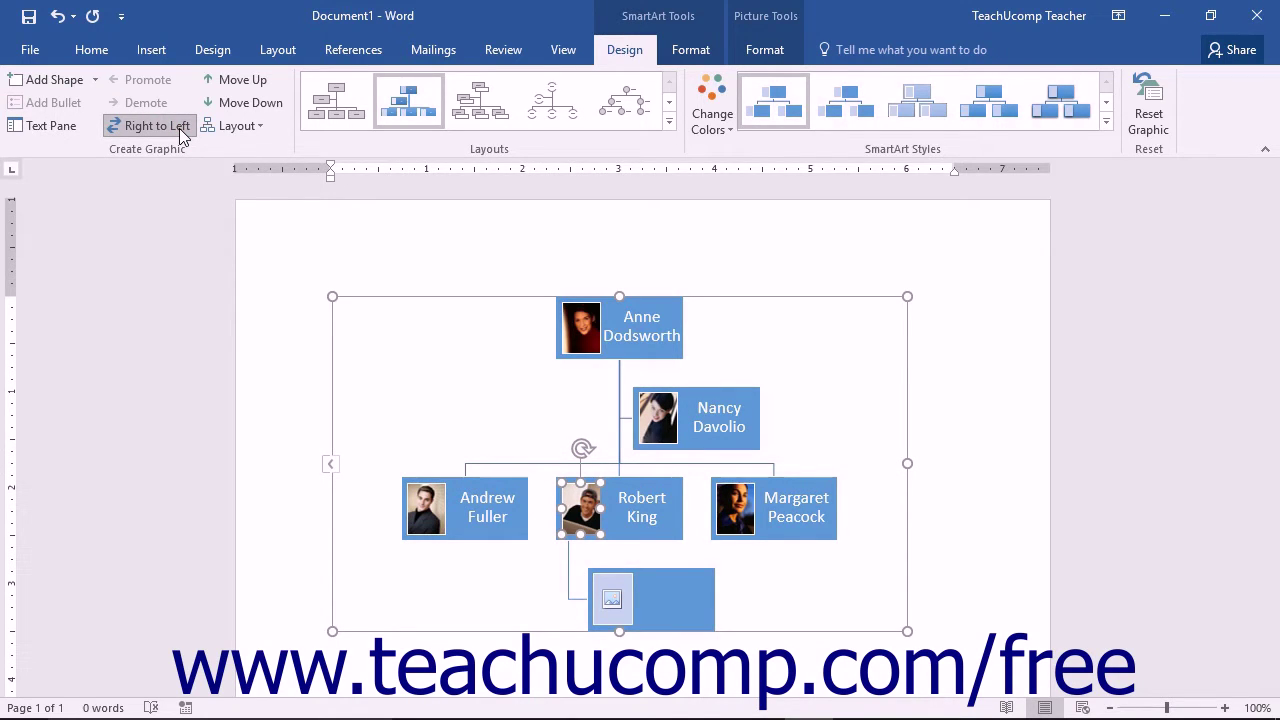
pyautogui.click(179, 128)
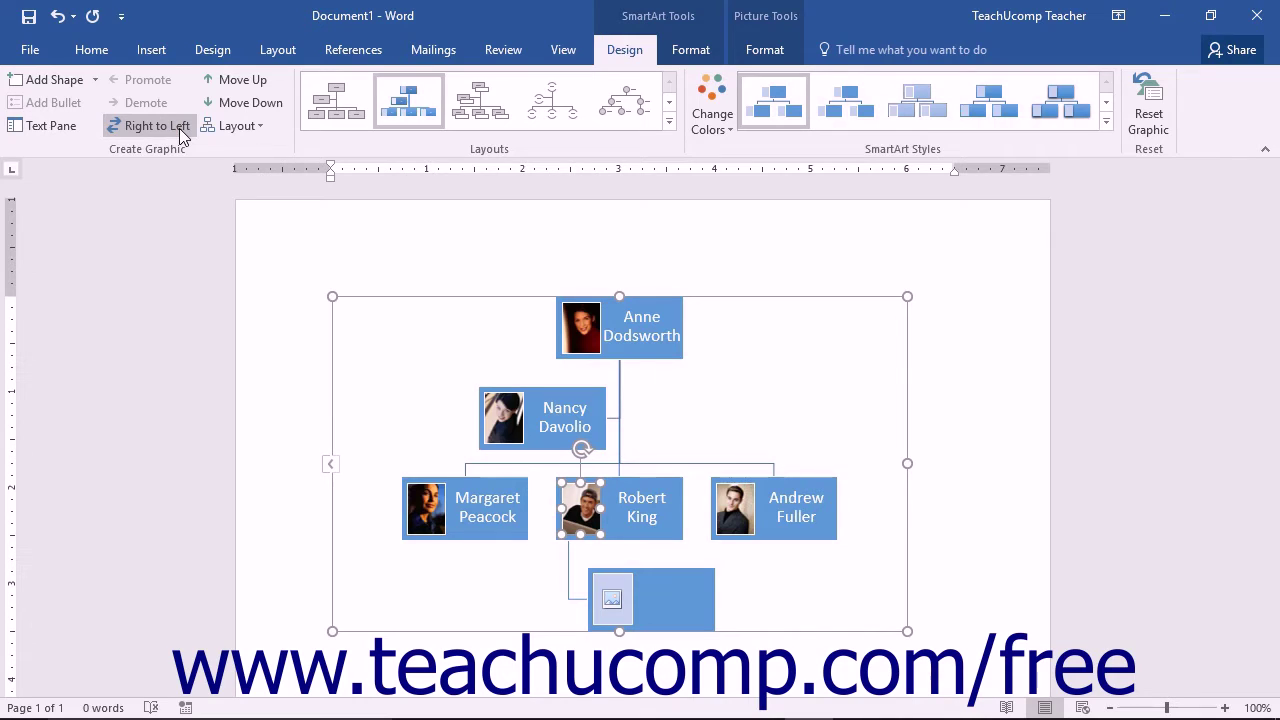
pyautogui.click(229, 88)
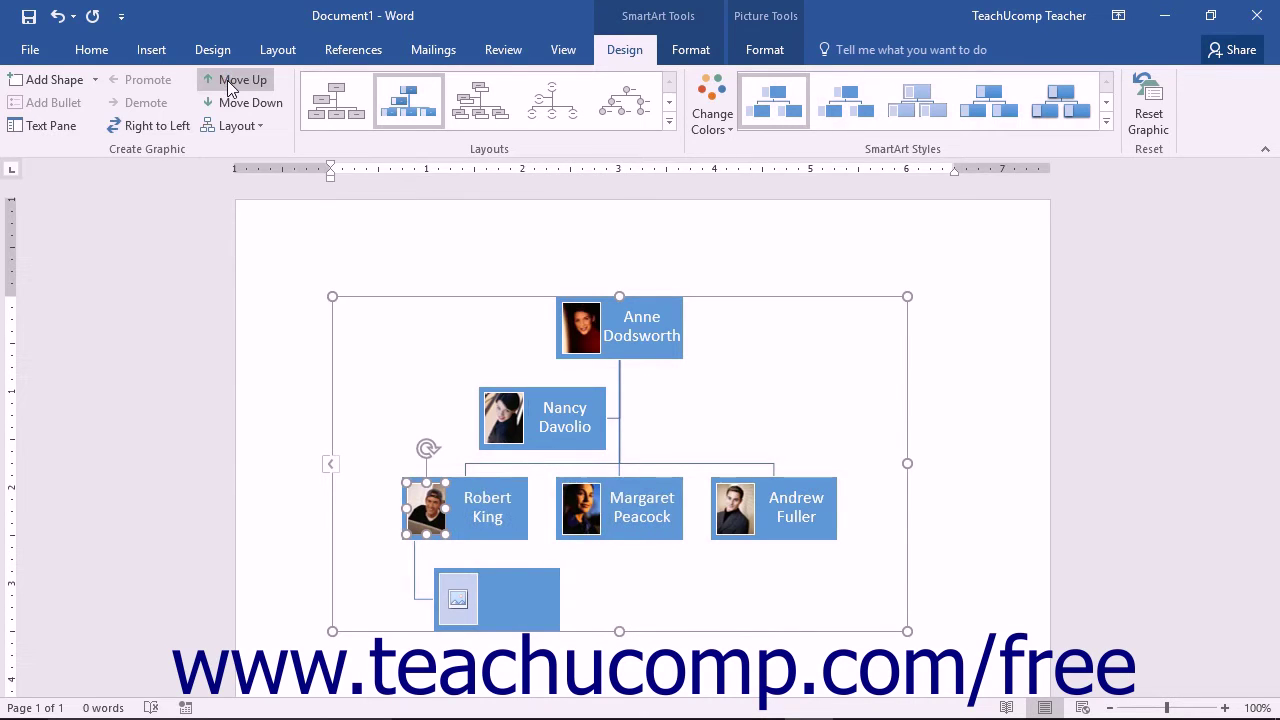
pyautogui.click(235, 103)
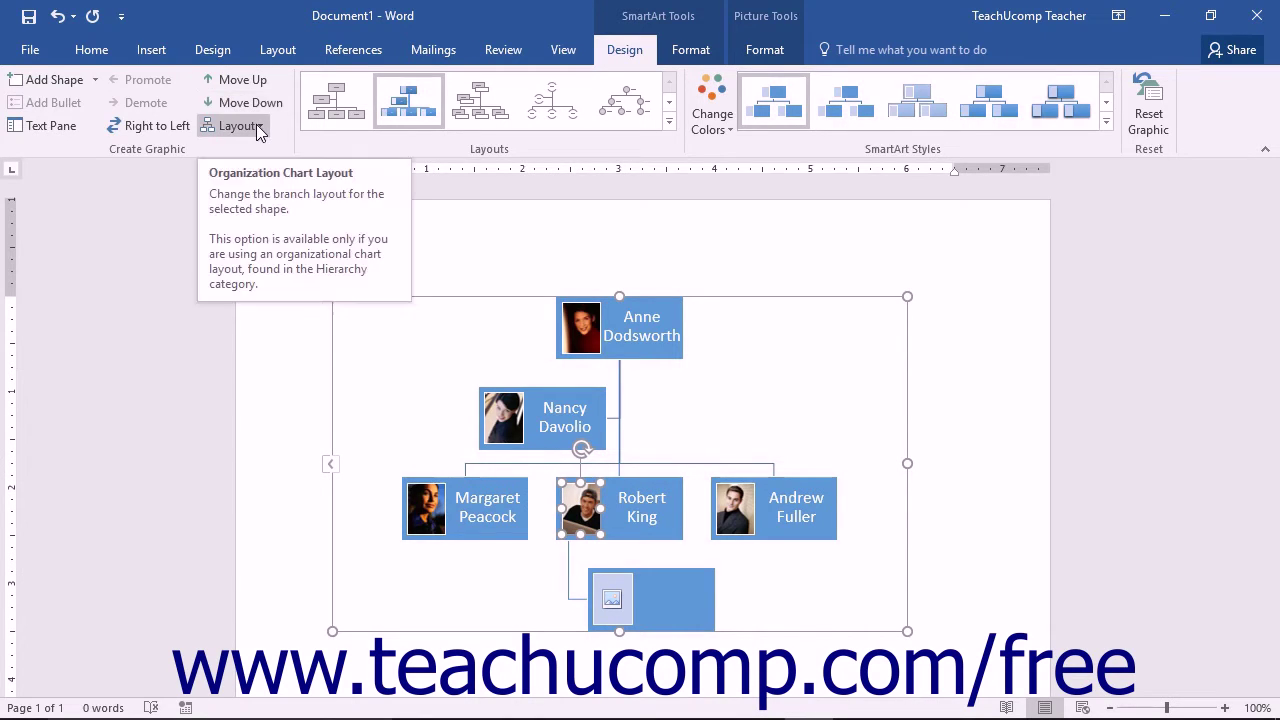
pyautogui.click(258, 126)
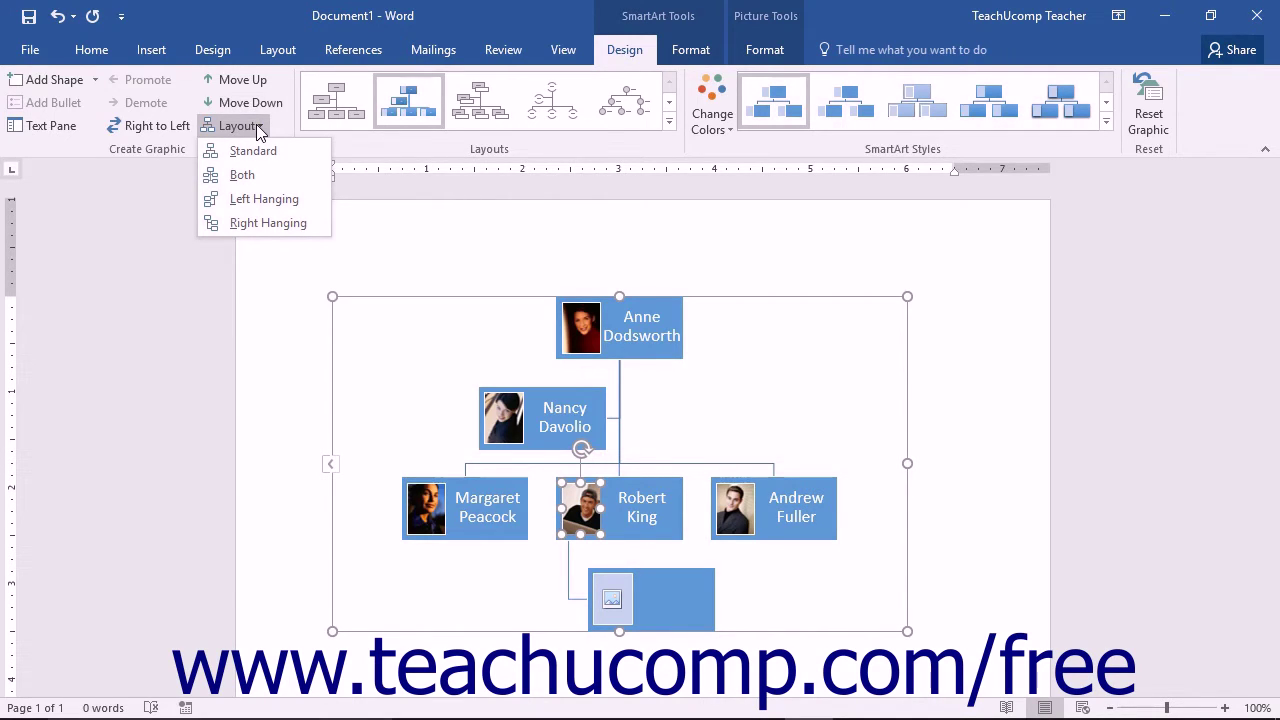
pyautogui.click(244, 198)
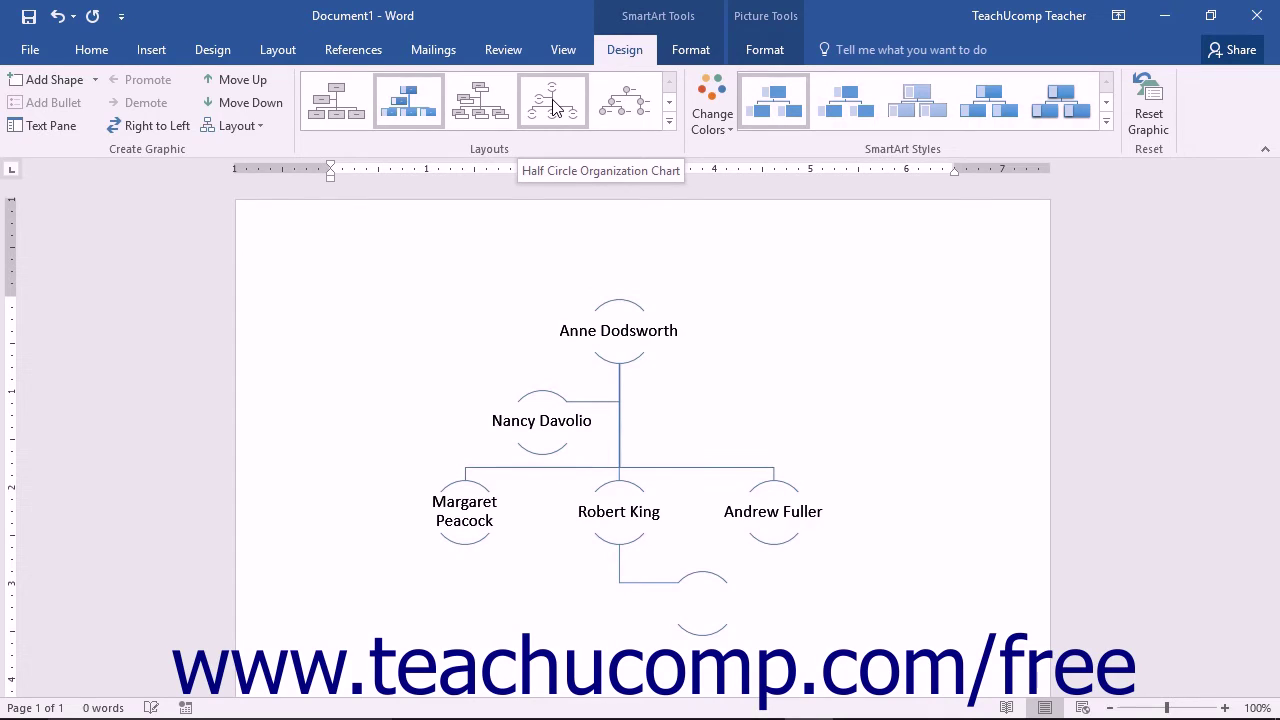
# Step: Apply the Circle Picture Hierarchy layout and try a blue colour scheme
pyautogui.click(622, 107)
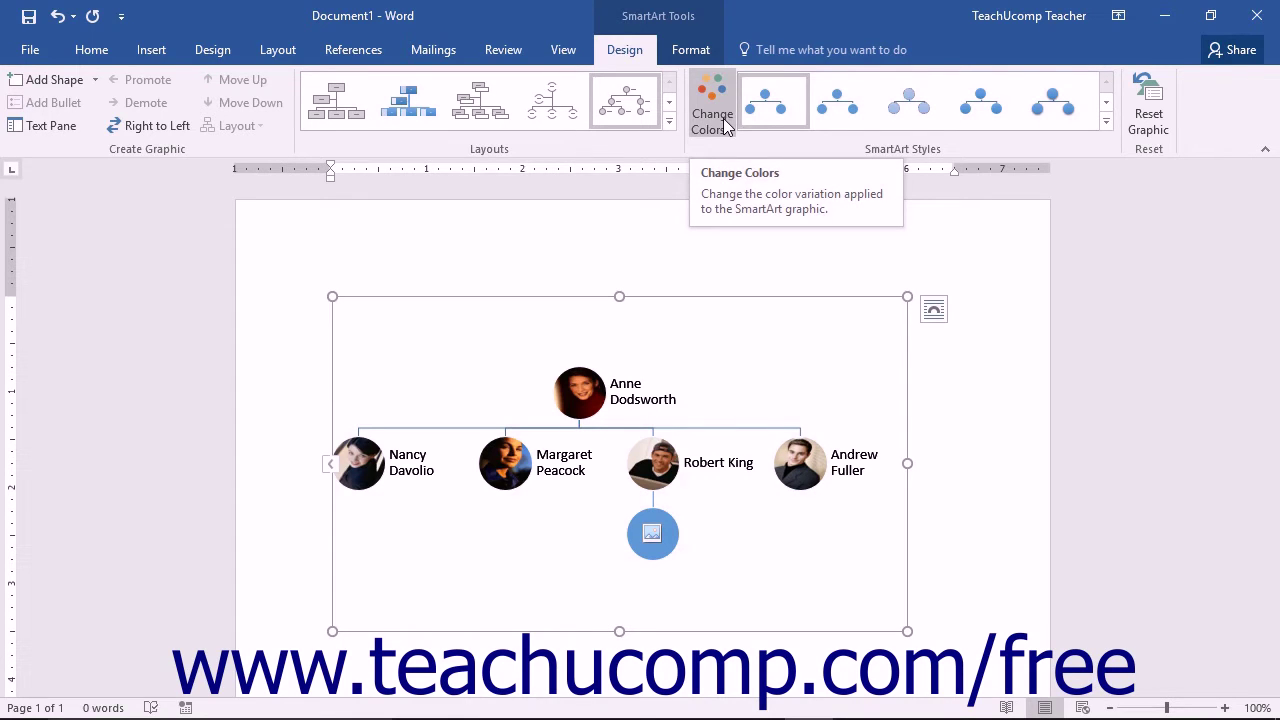
pyautogui.click(723, 118)
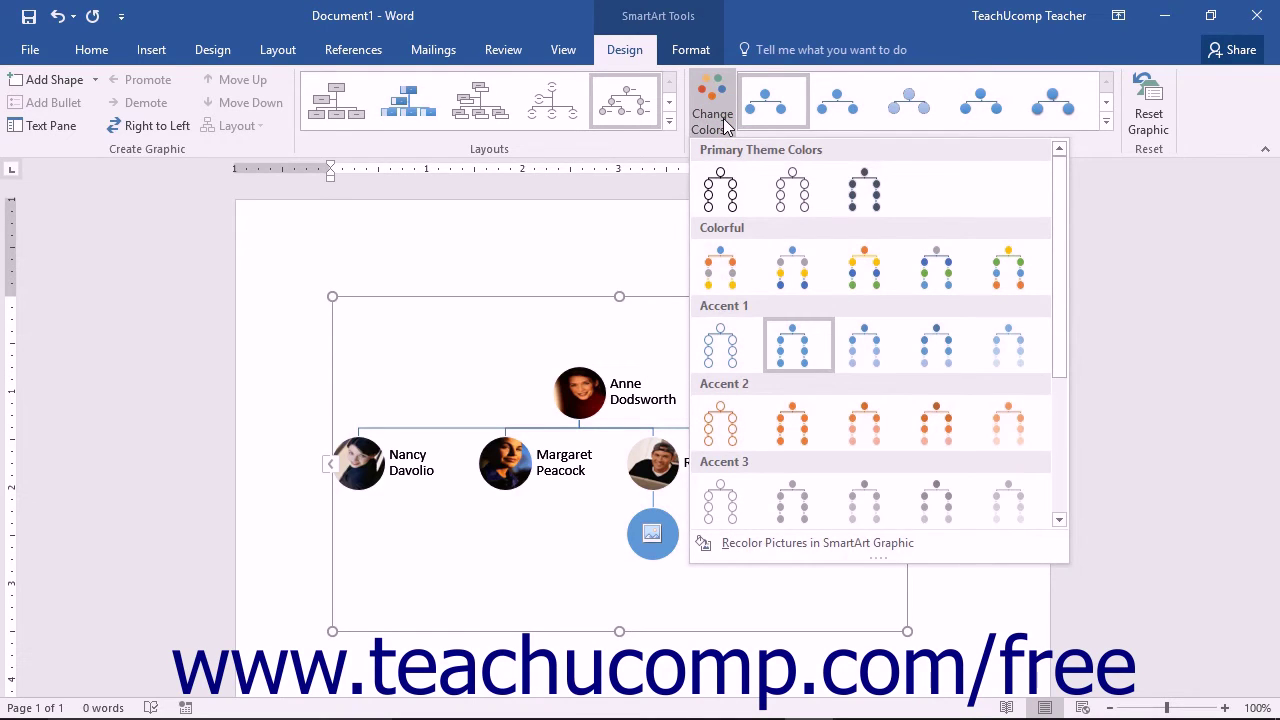
pyautogui.click(770, 543)
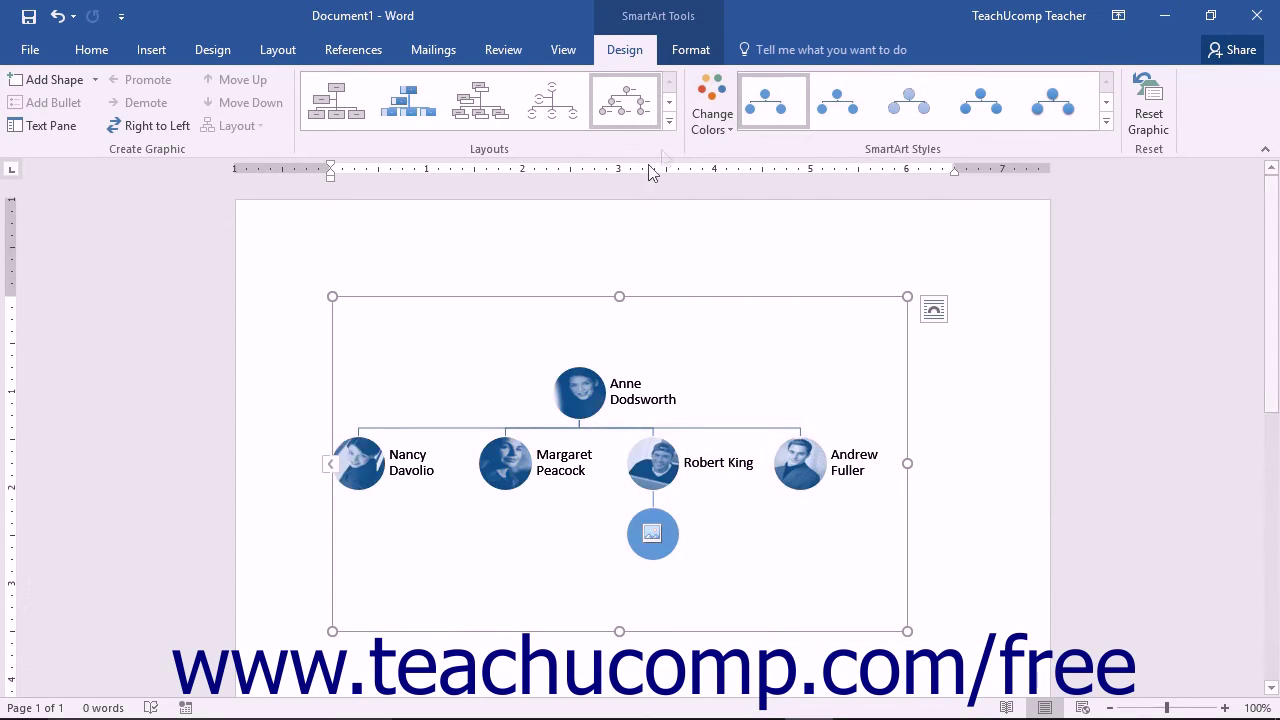
# Step: Try Colorful Range - Accent Colors 3 to 4, then restore the photos' natural colours
pyautogui.click(712, 115)
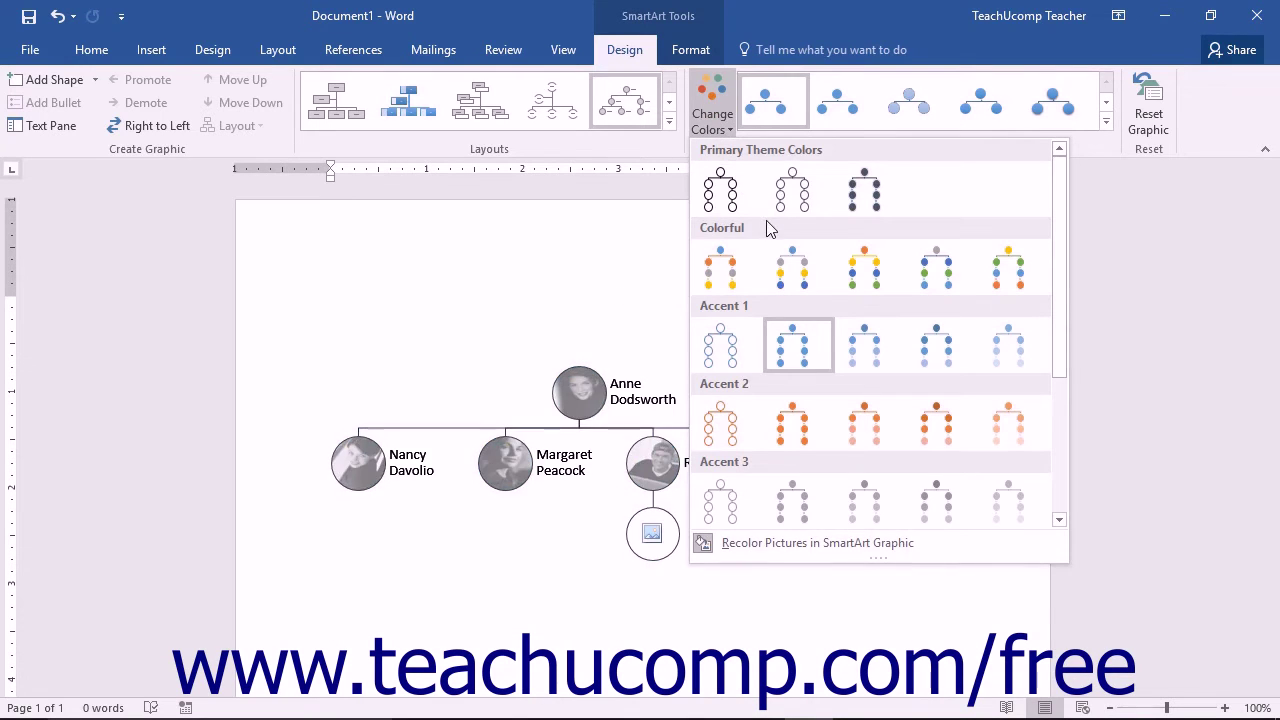
pyautogui.click(860, 280)
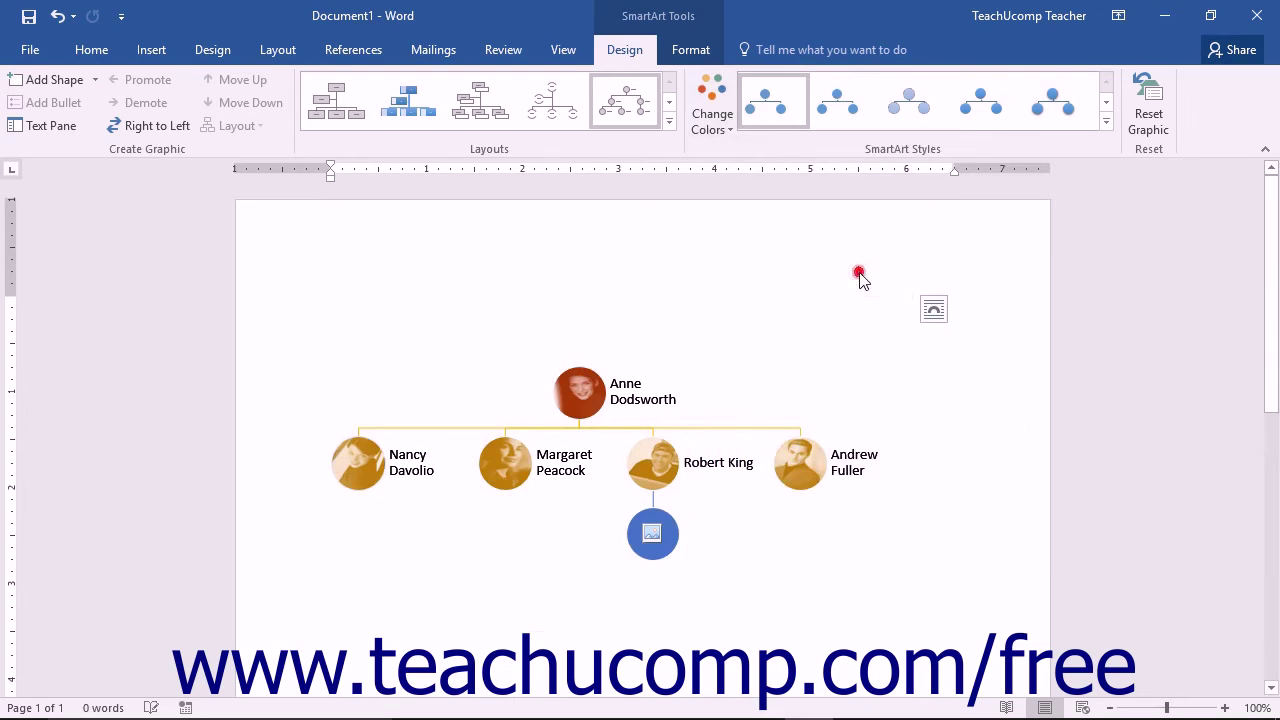
pyautogui.click(716, 124)
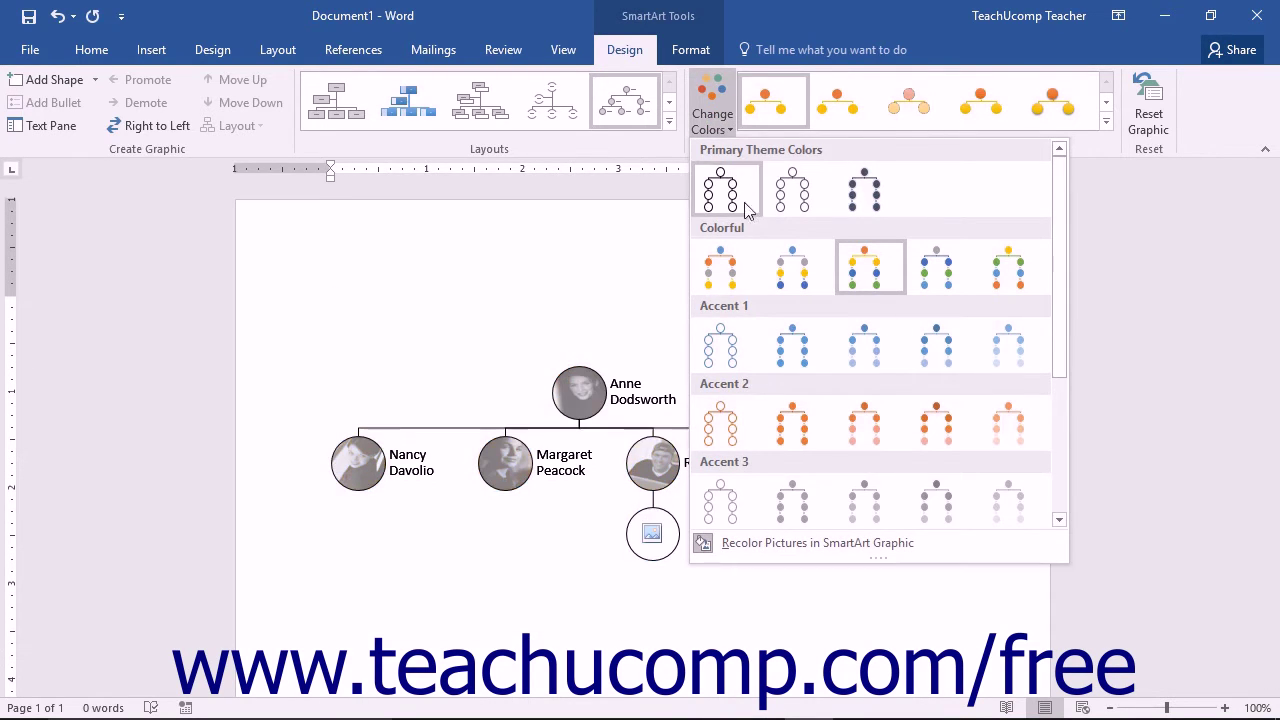
pyautogui.click(785, 543)
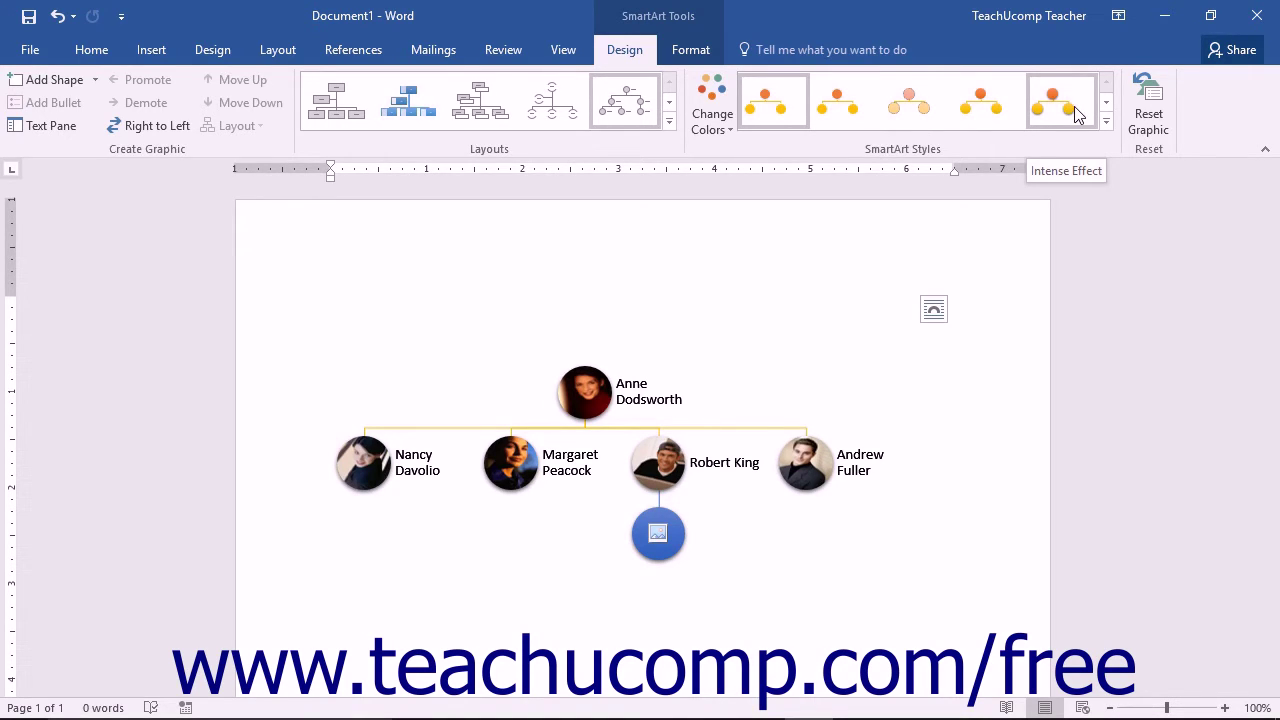
# Step: Try the first 3-D SmartArt style, then apply the Bird's Eye Scene style
pyautogui.click(1106, 102)
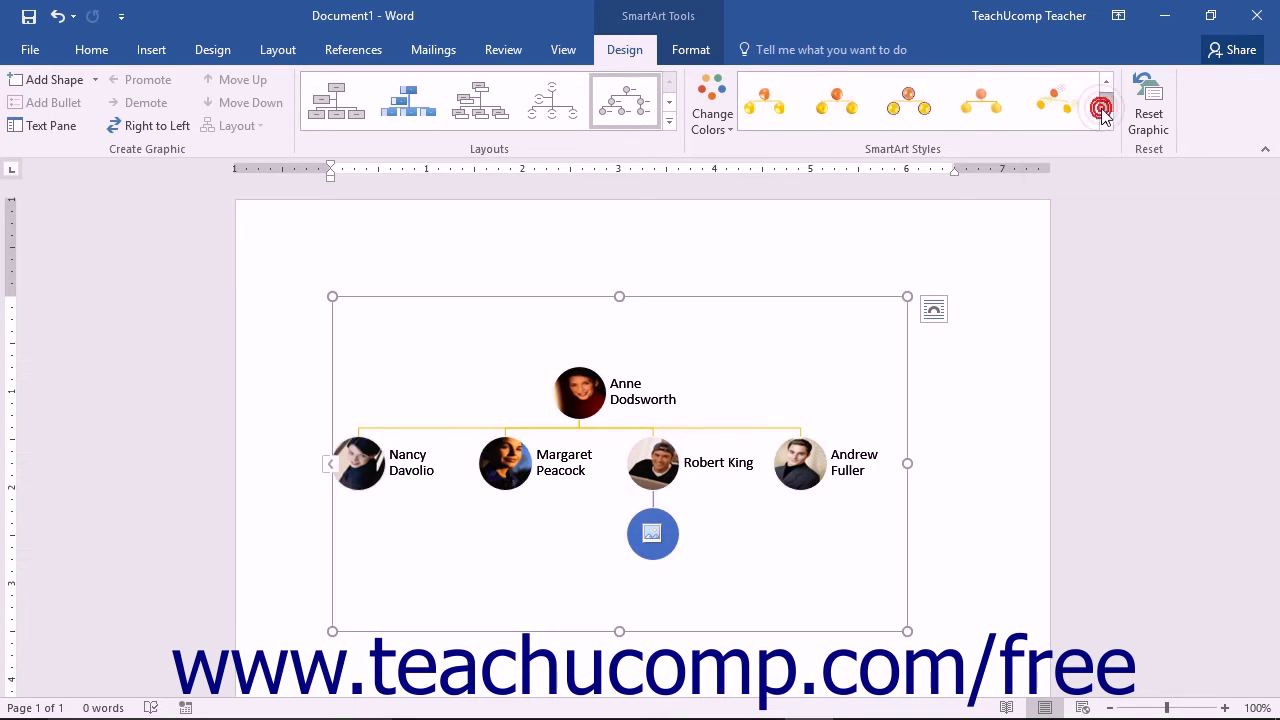
pyautogui.click(752, 112)
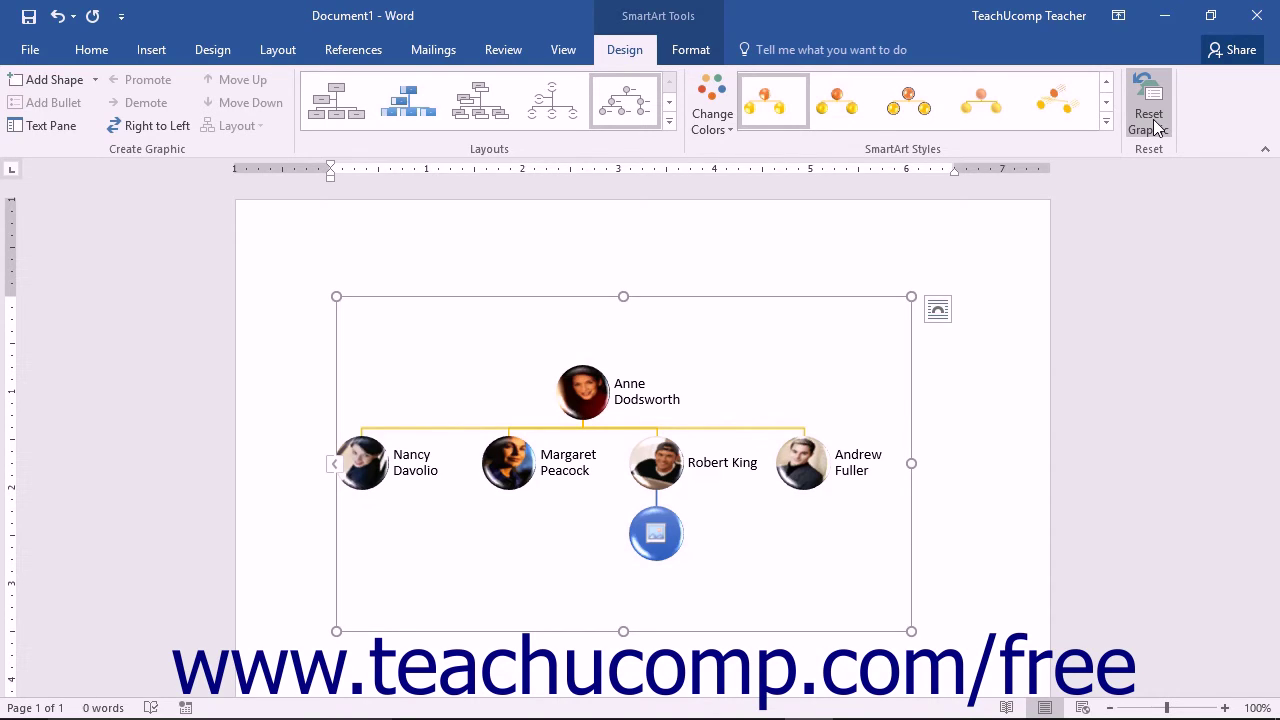
pyautogui.click(1106, 102)
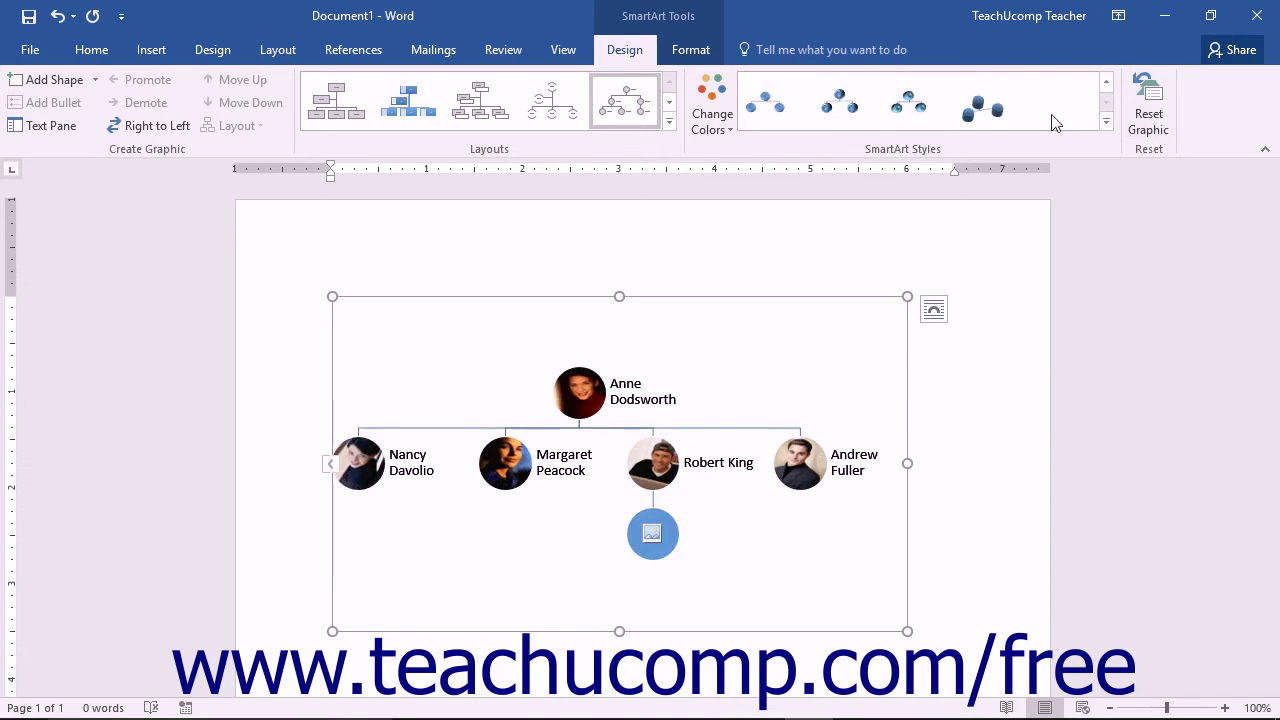
pyautogui.click(995, 118)
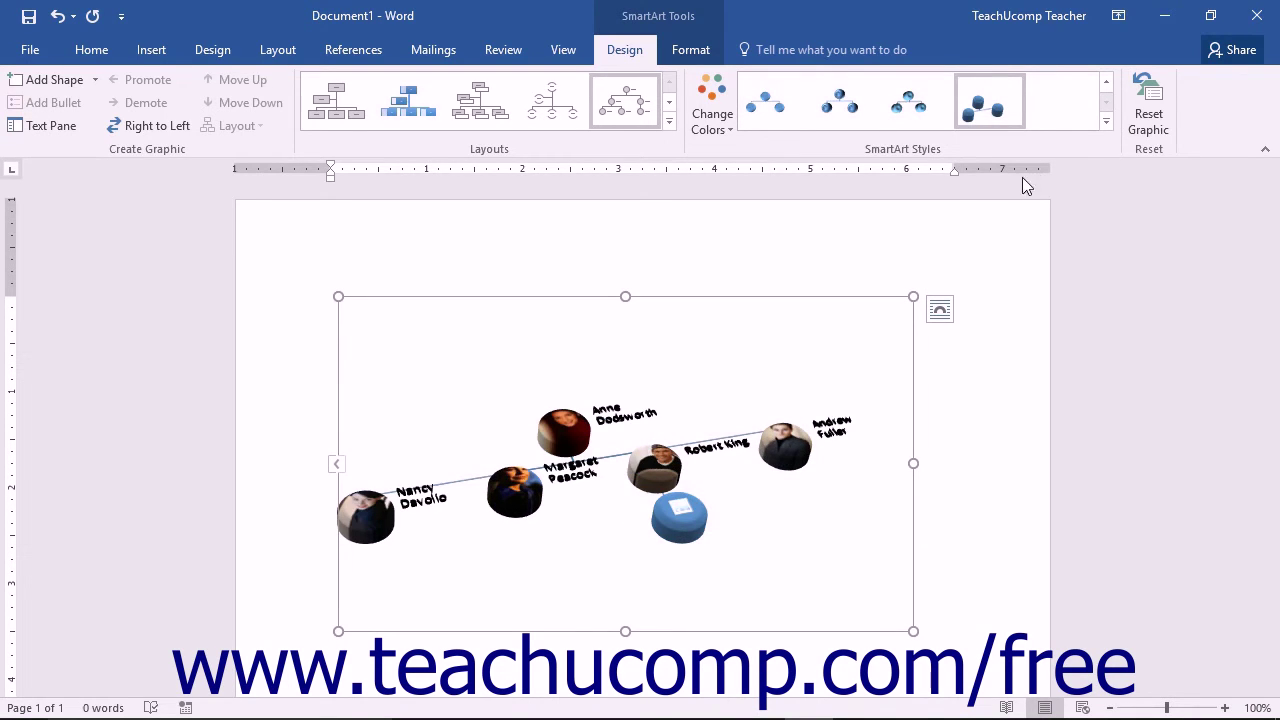
pyautogui.click(707, 54)
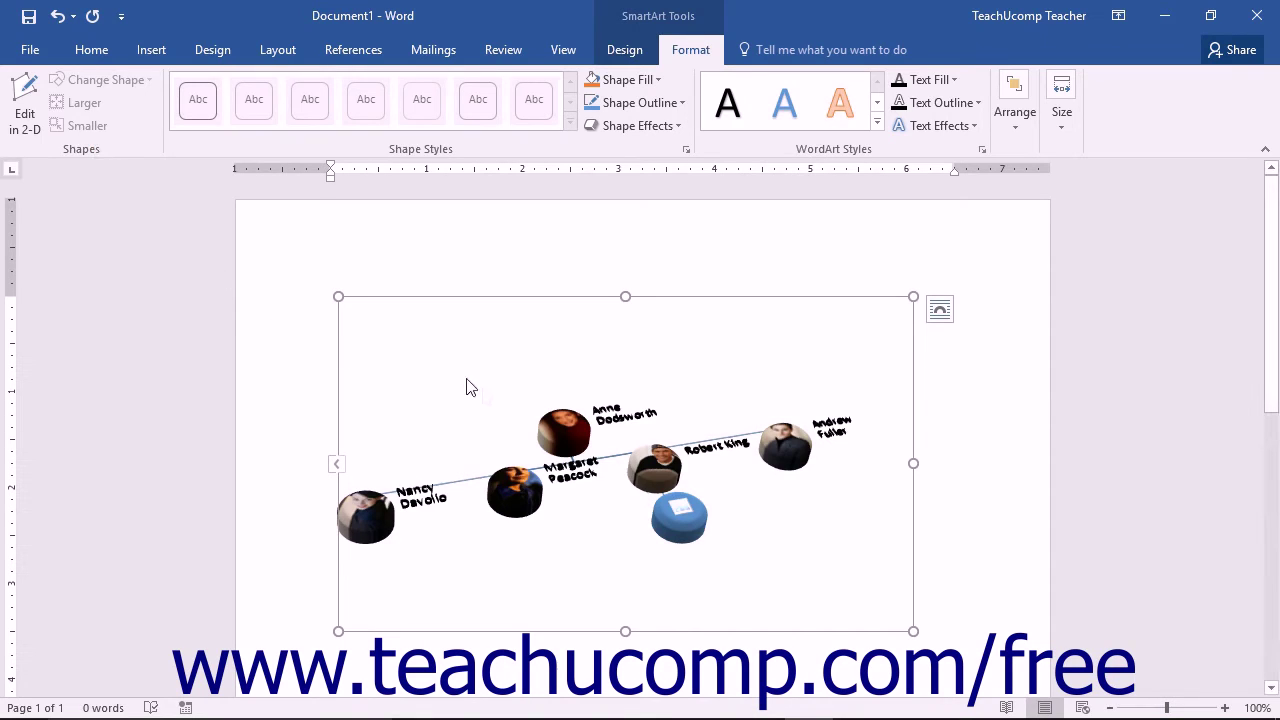
# Step: Change the top person's picture shape into a triangle
pyautogui.click(552, 424)
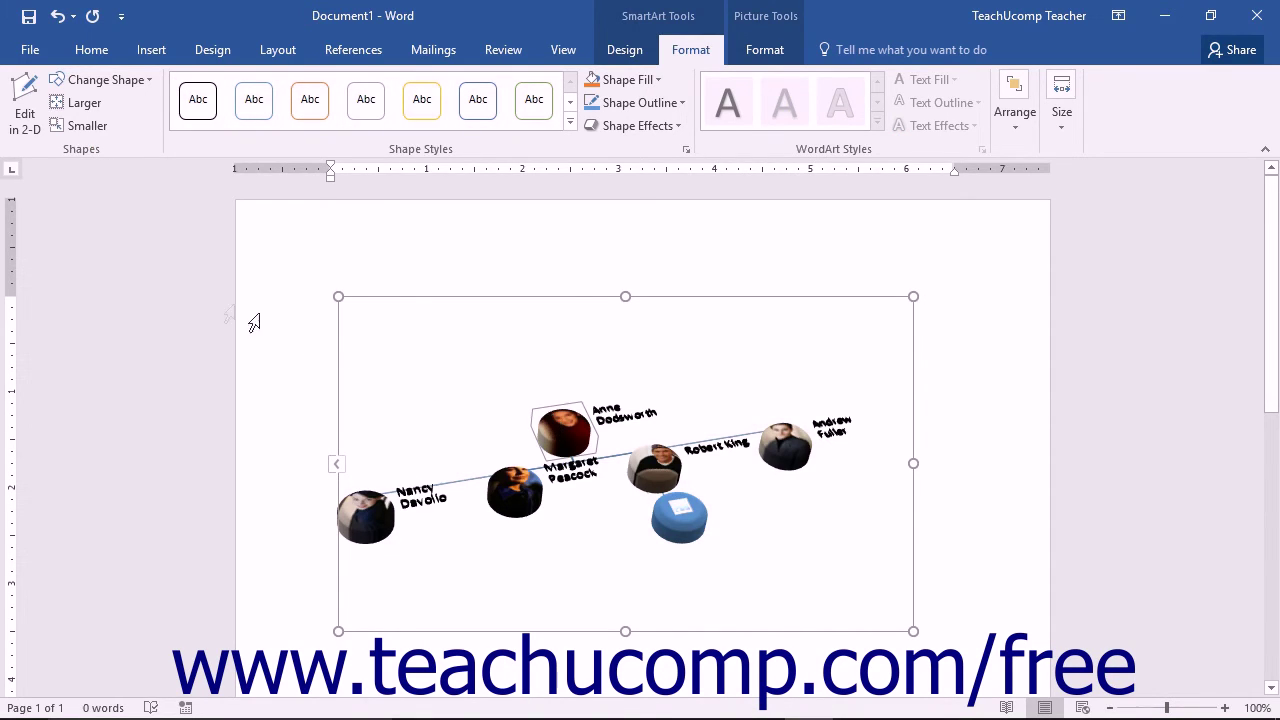
pyautogui.click(25, 110)
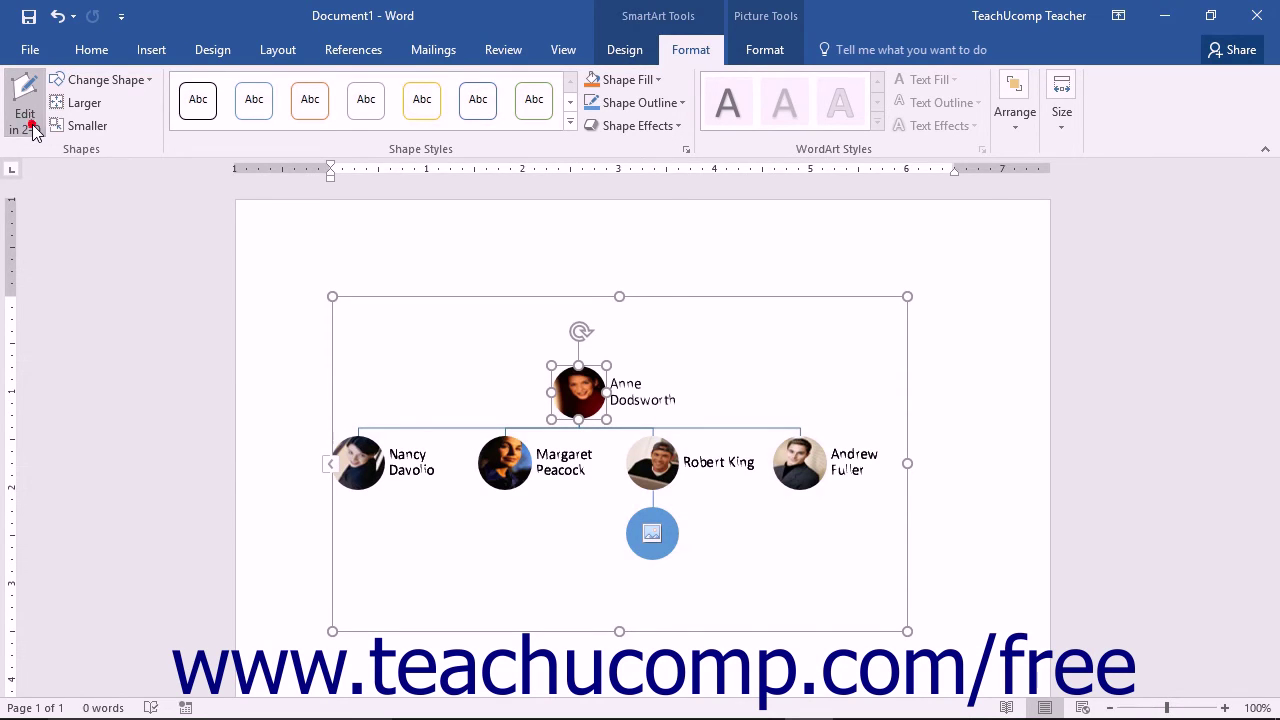
pyautogui.click(33, 130)
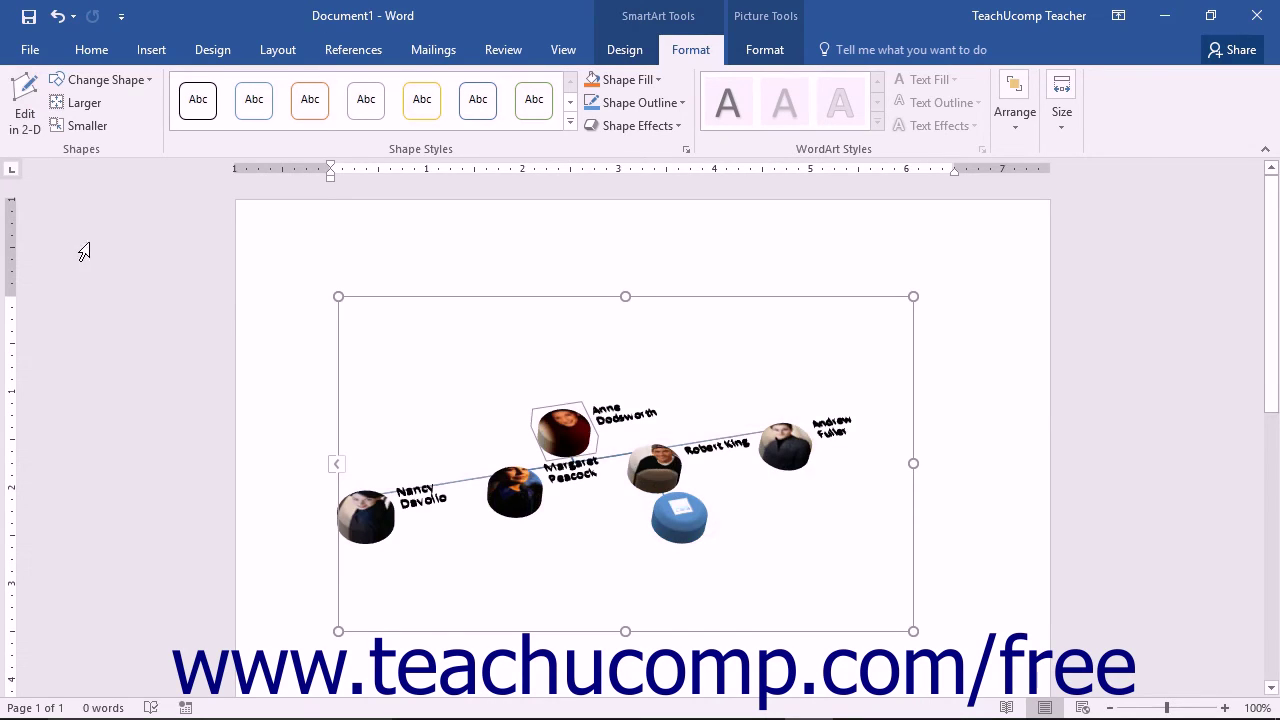
pyautogui.click(147, 82)
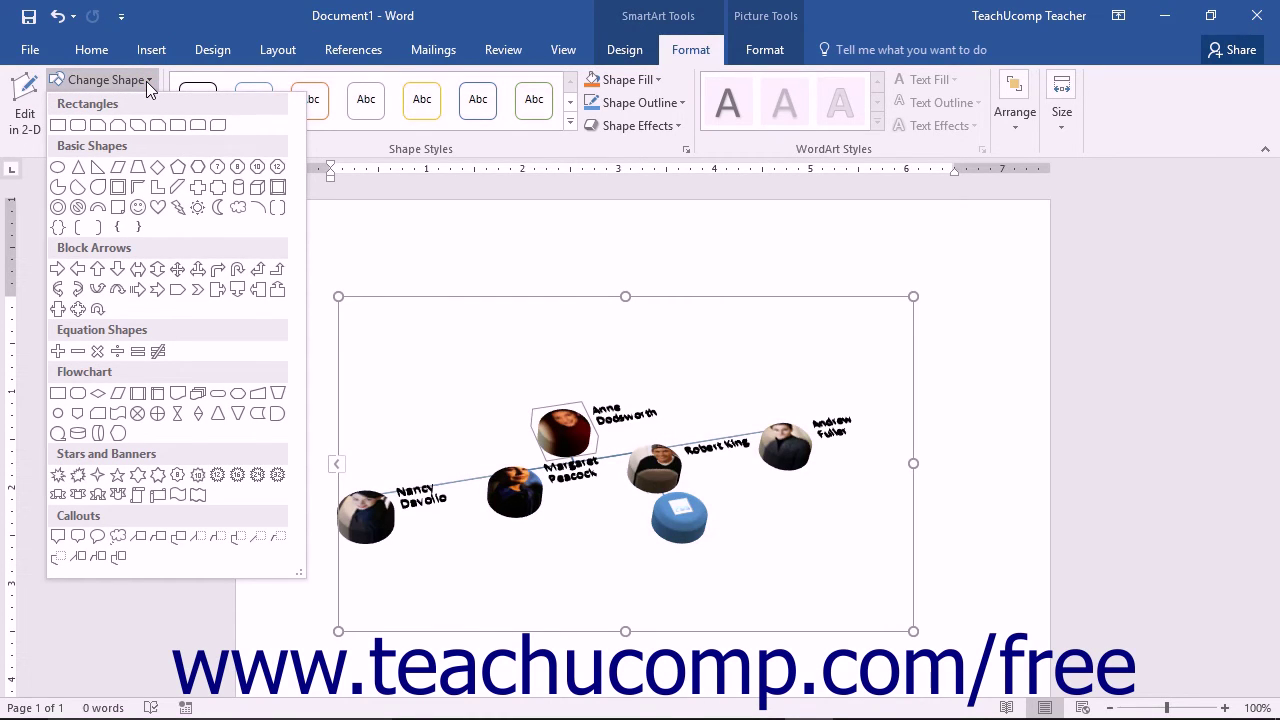
pyautogui.click(80, 166)
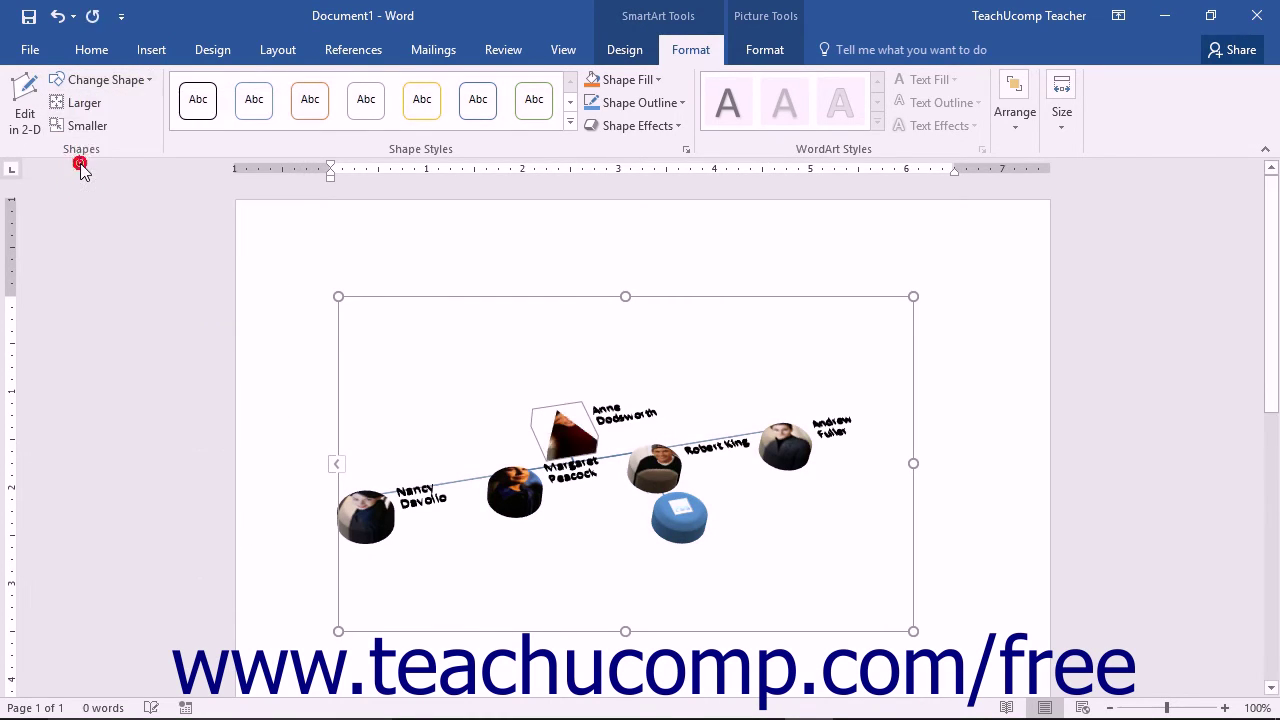
# Step: Enlarge the top triangle by seven size steps with Larger
pyautogui.click(87, 107)
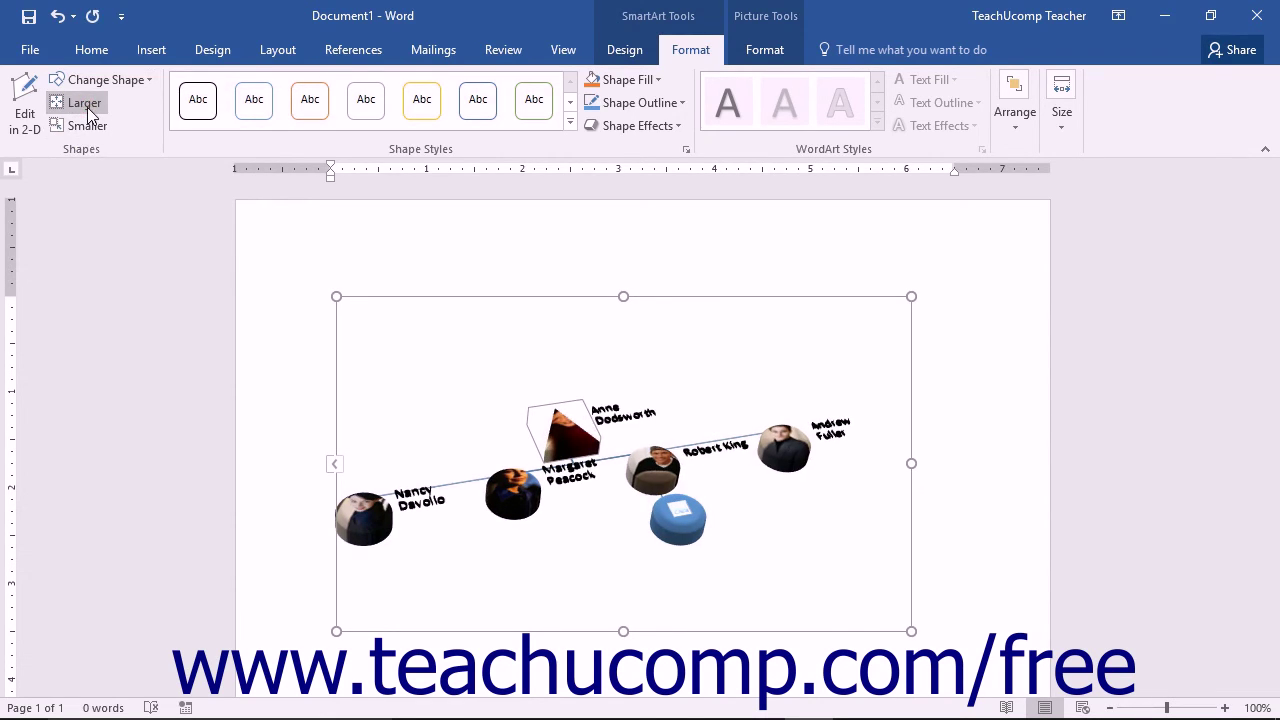
pyautogui.click(87, 107)
pyautogui.click(87, 107)
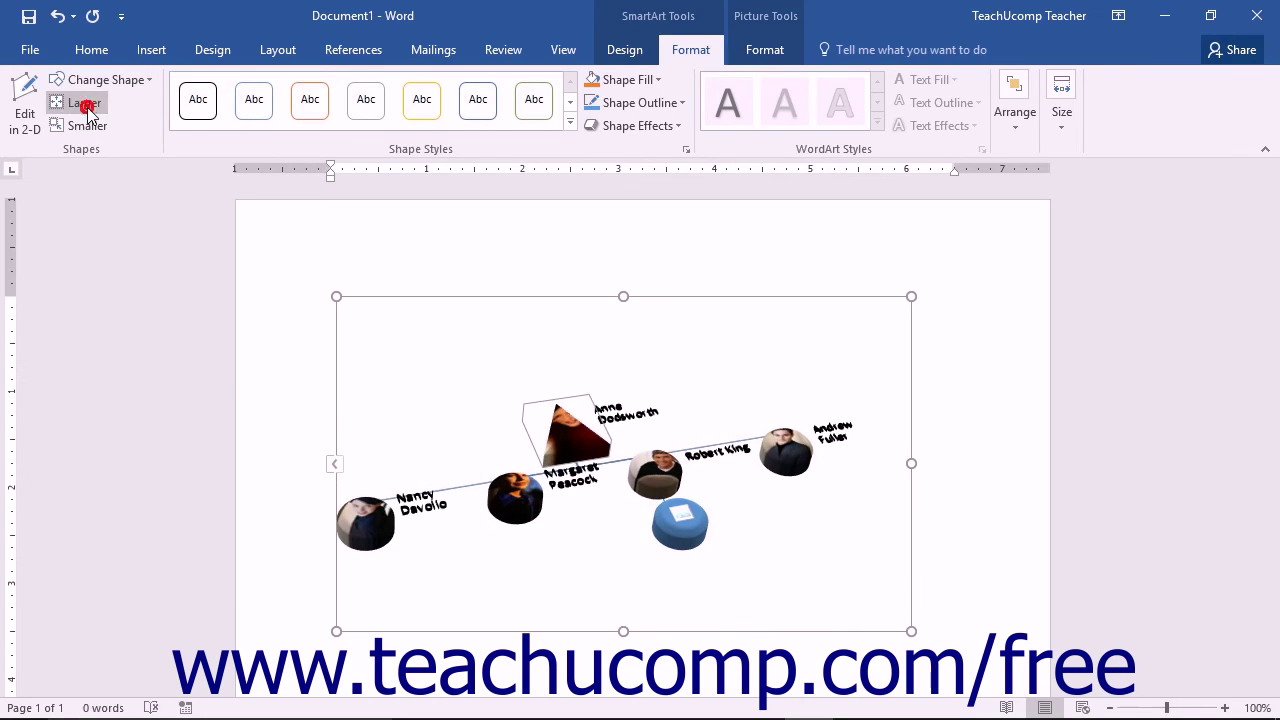
pyautogui.click(87, 107)
pyautogui.click(87, 107)
pyautogui.click(87, 107)
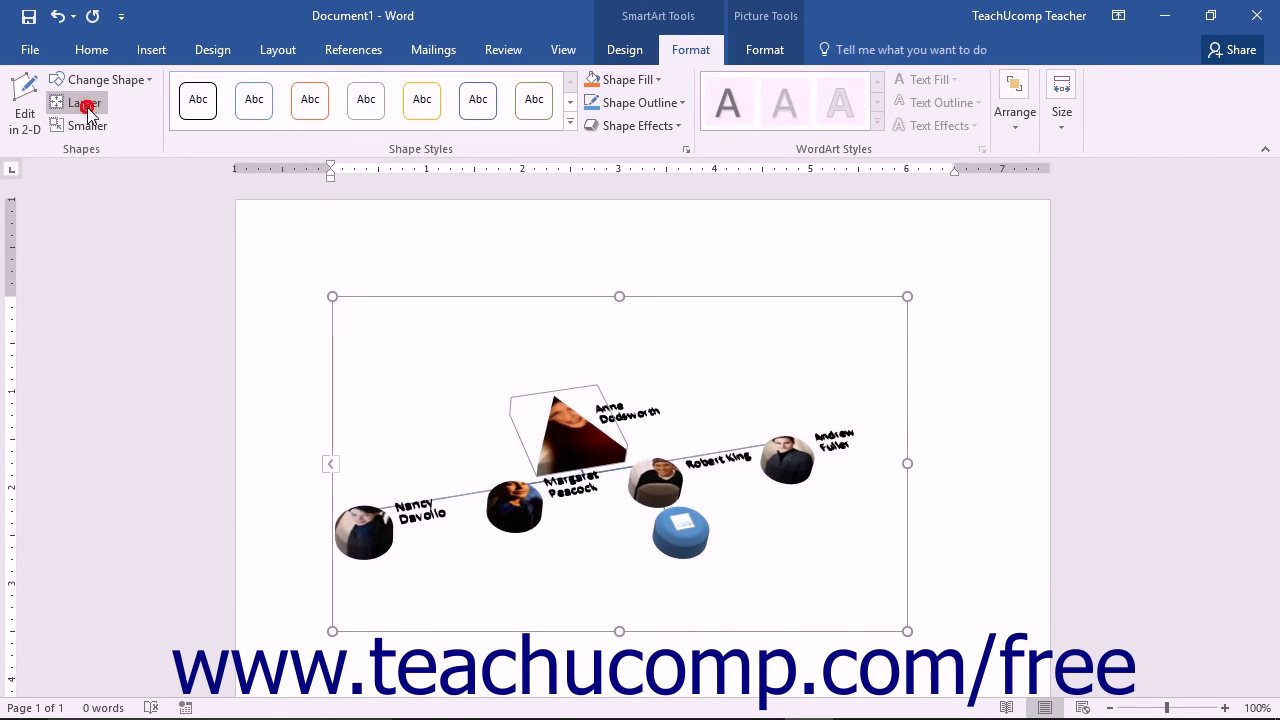
pyautogui.click(87, 107)
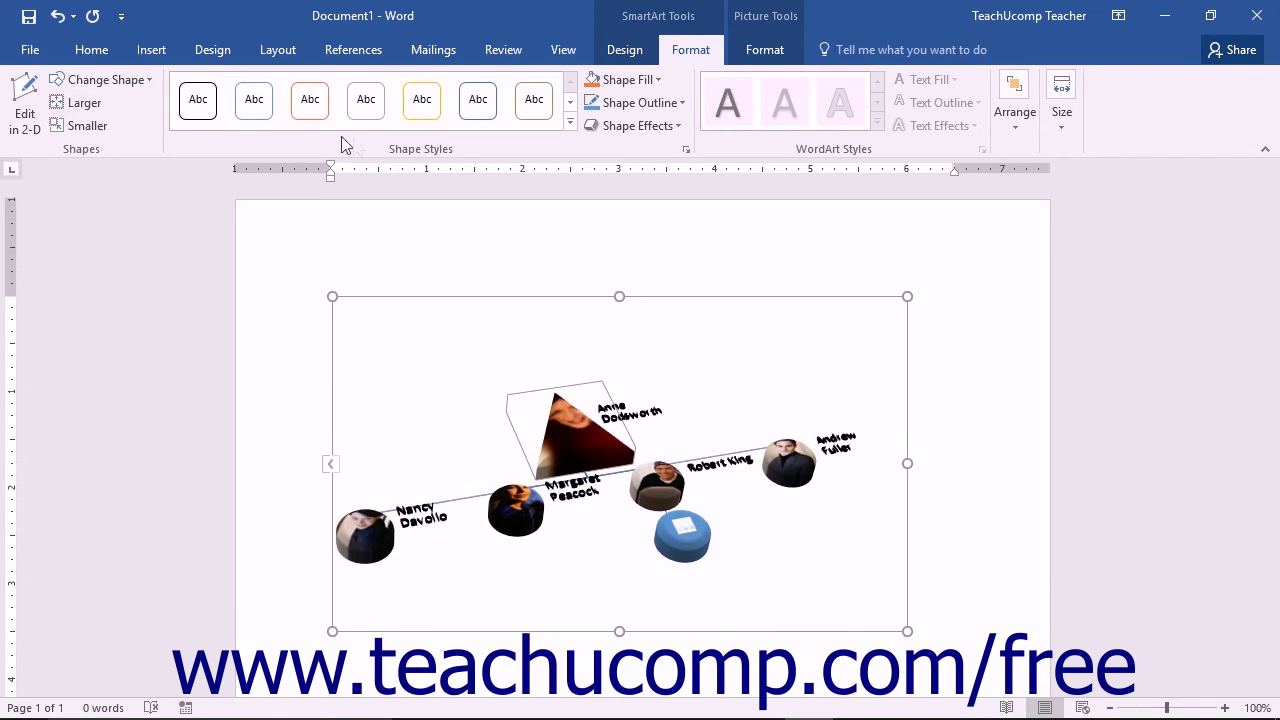
pyautogui.click(391, 141)
# Step: Give the top triangle an Offset Diagonal Top Left outer shadow
pyautogui.click(629, 126)
pyautogui.moveTo(650, 206)
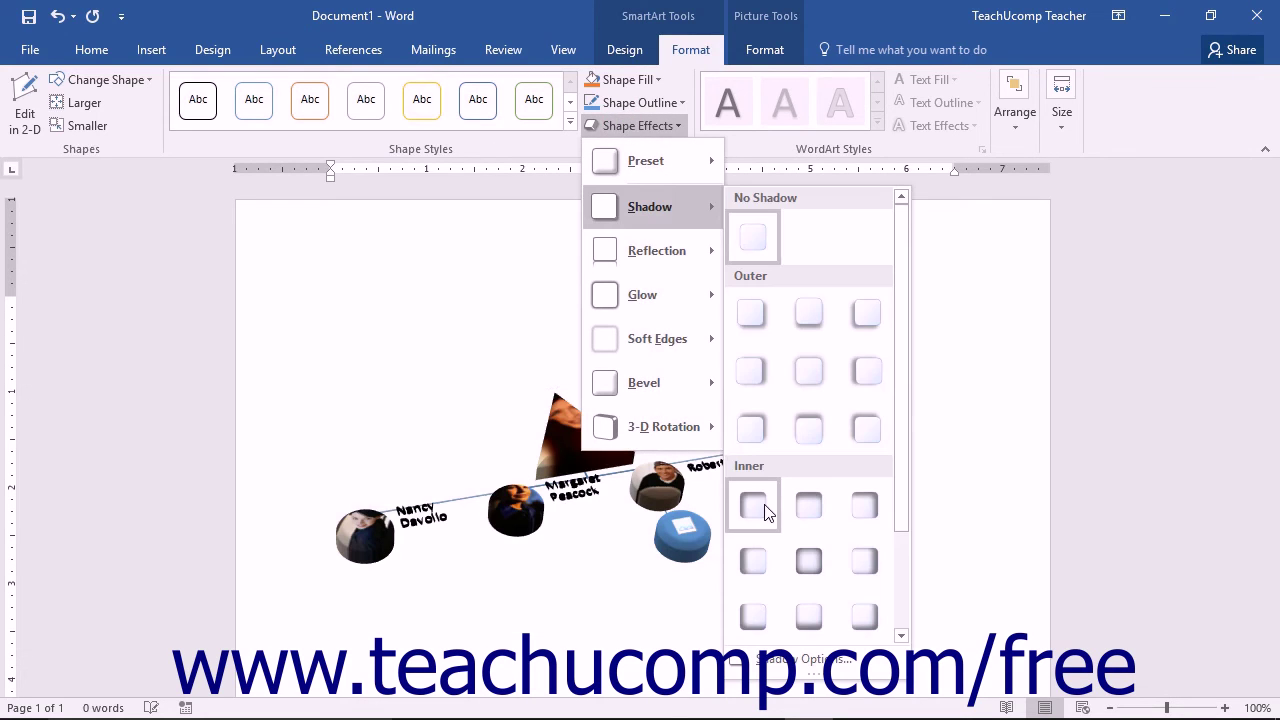
pyautogui.click(840, 420)
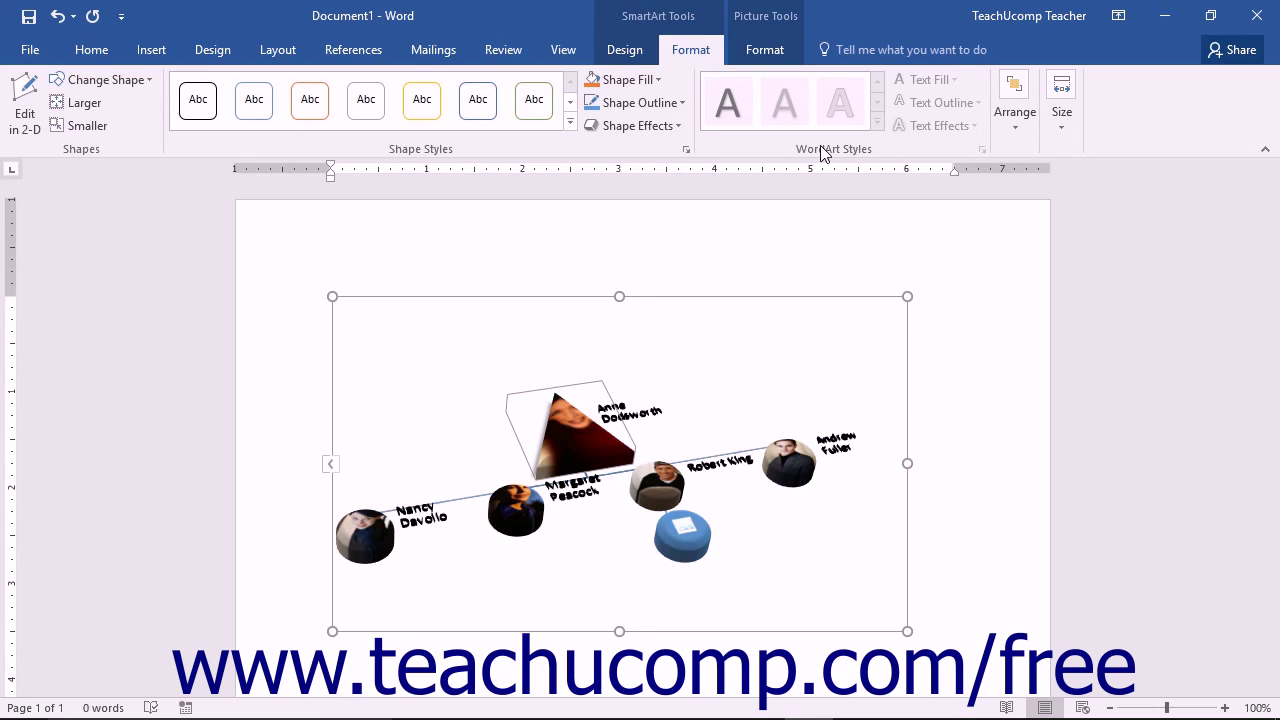
pyautogui.click(1026, 127)
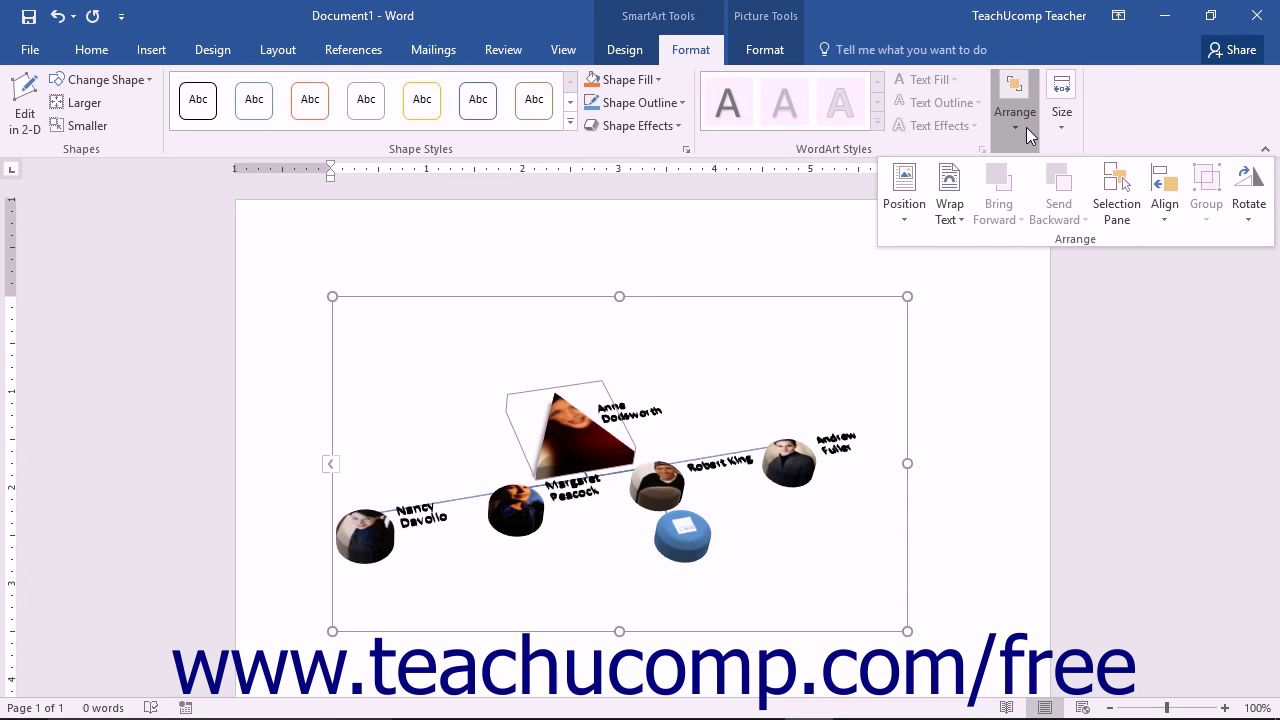
# Step: Step the Size height spinner up from 1.09" through 1.2" to 1.3"
pyautogui.click(1026, 127)
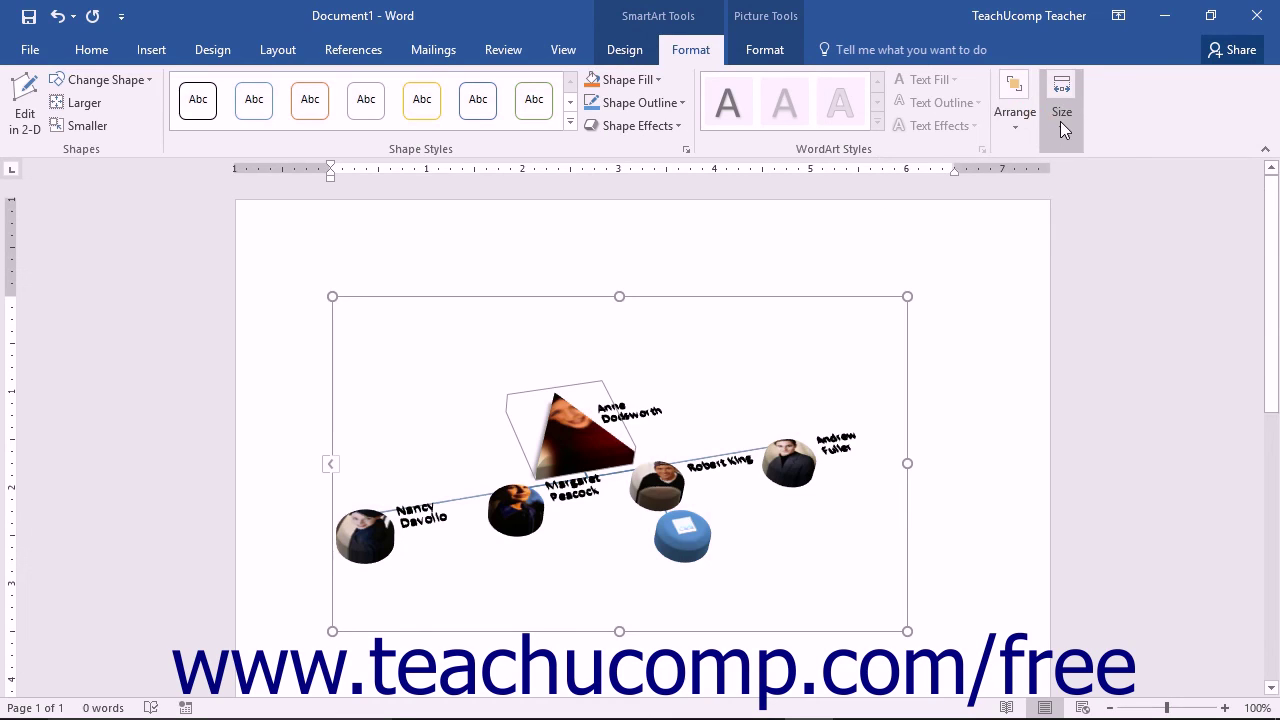
pyautogui.click(1060, 121)
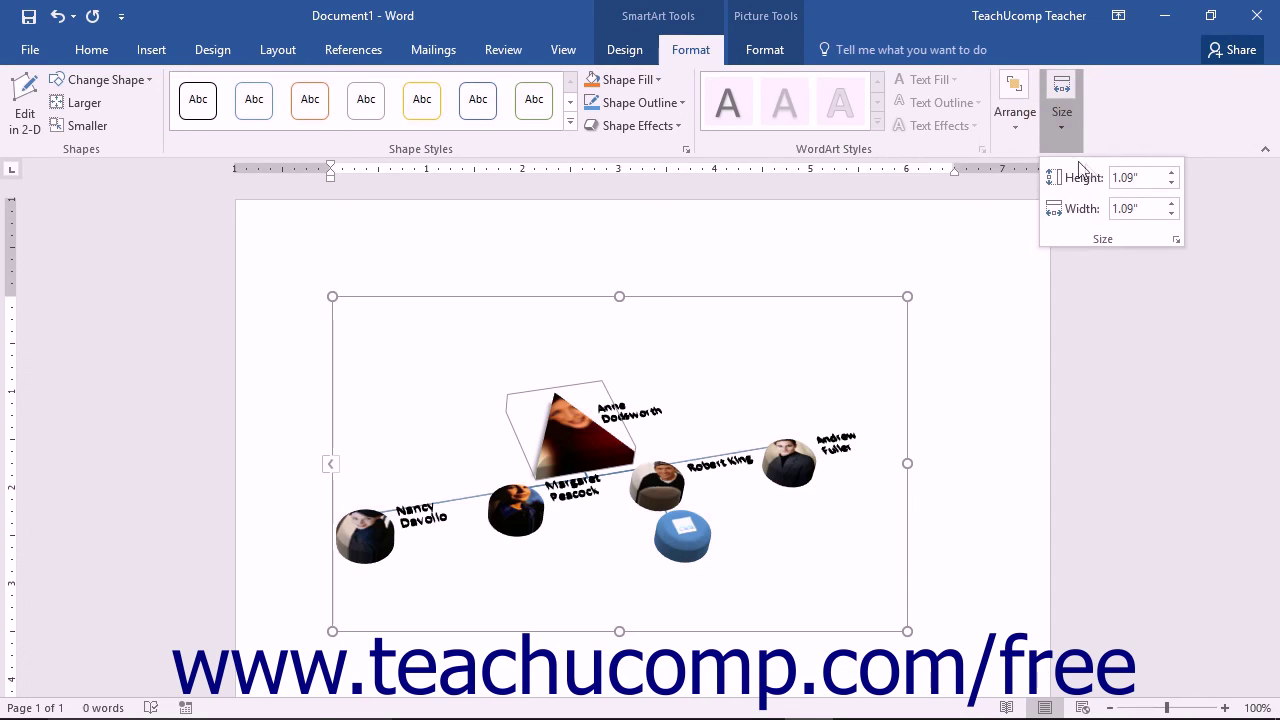
pyautogui.click(1171, 174)
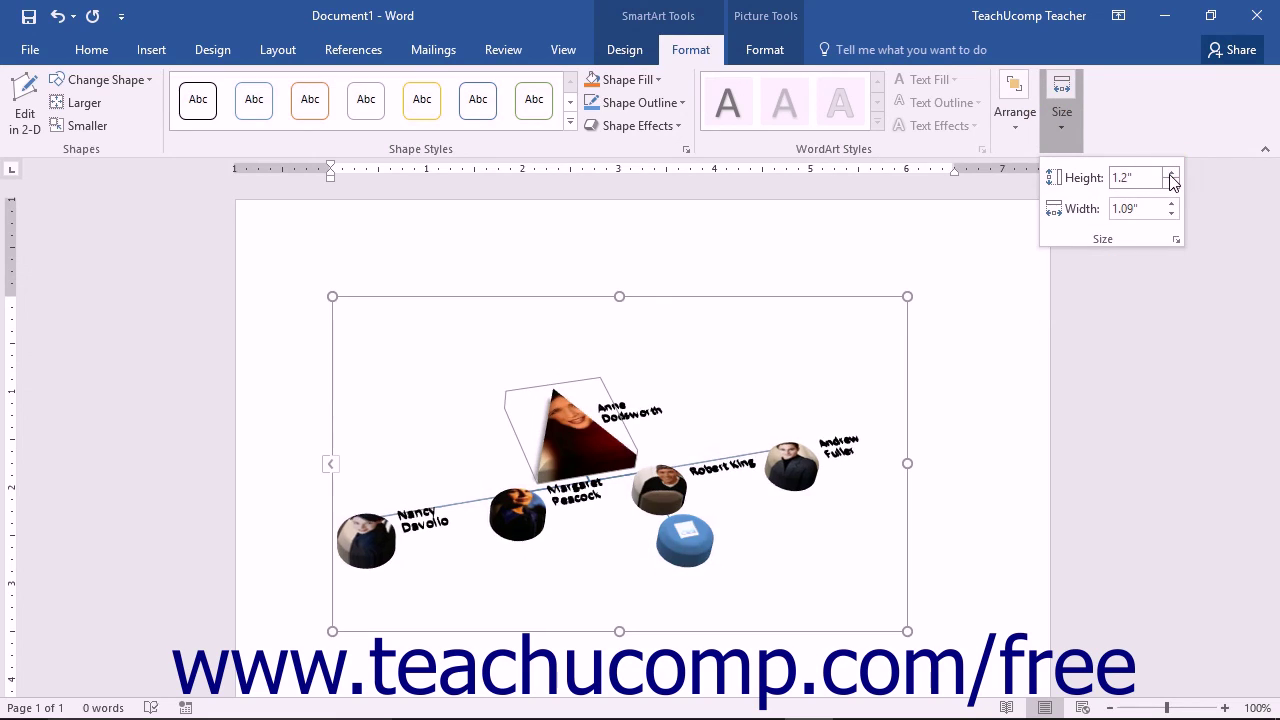
pyautogui.click(1171, 174)
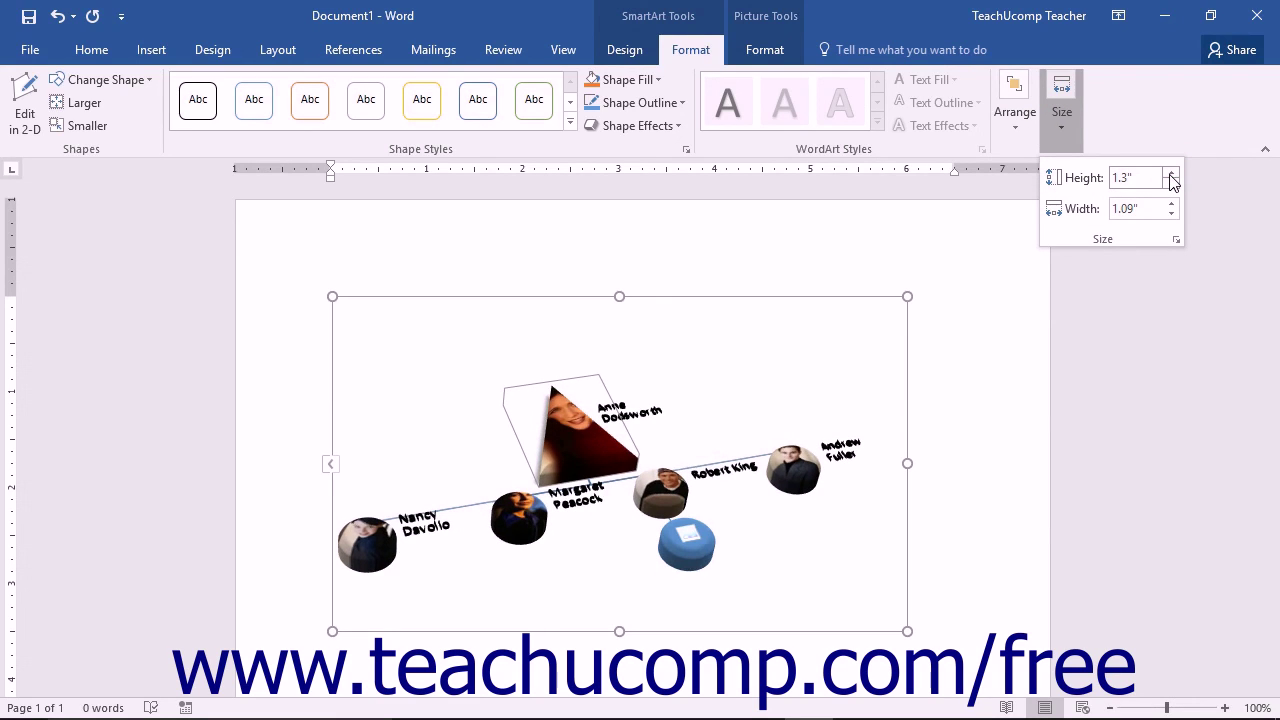